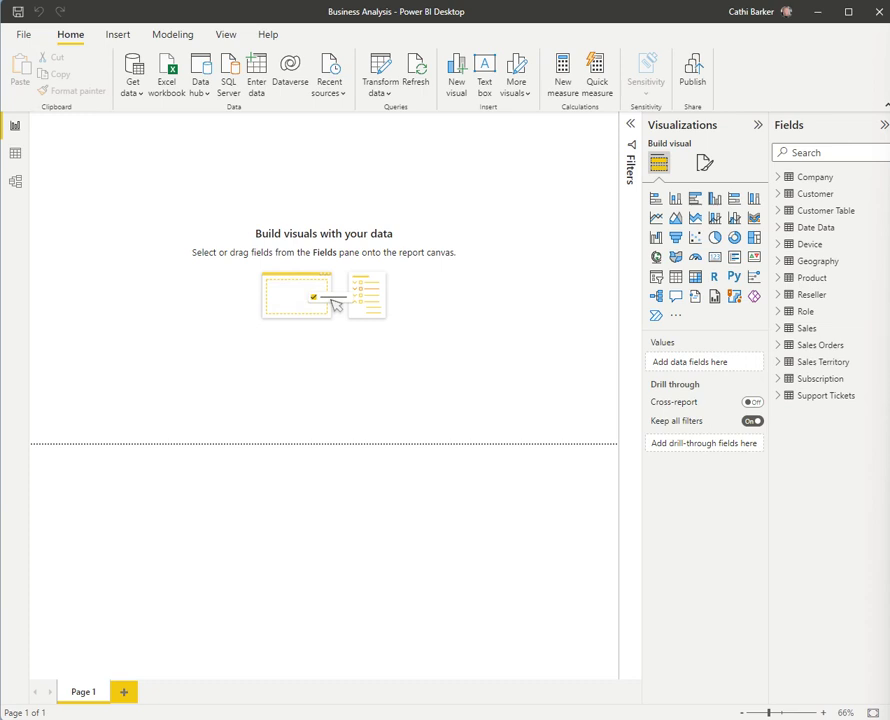
Step: Rename the report page Page 1 as Sales Analysis
double_click(78, 697)
text(Sales An)
text(alysi)
text(s)
key(Return)
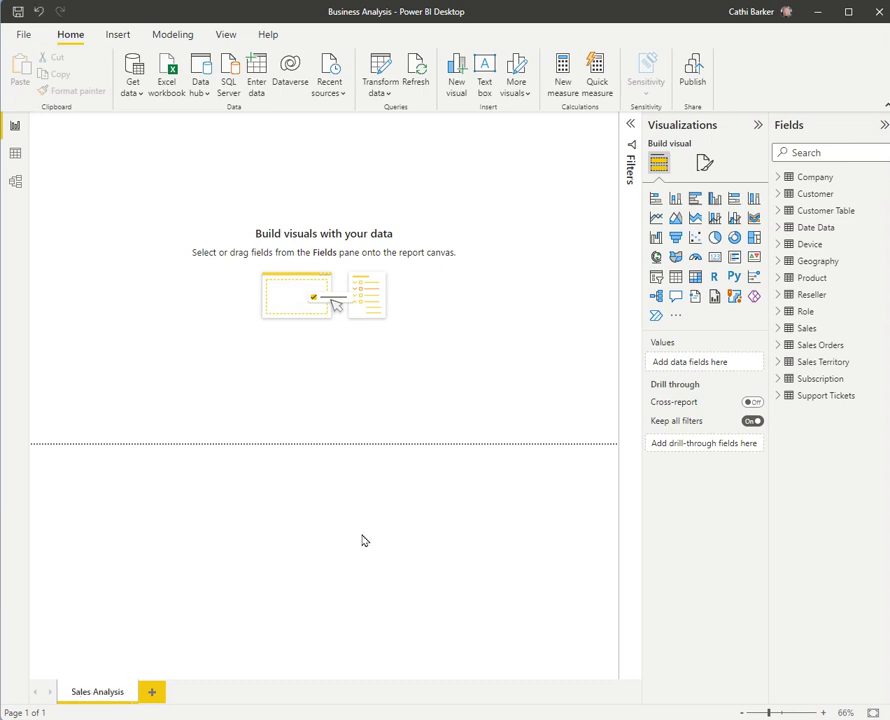
Step: Insert a matrix visual enlarged to the full page height, with the Reseller field as its rows
click(696, 278)
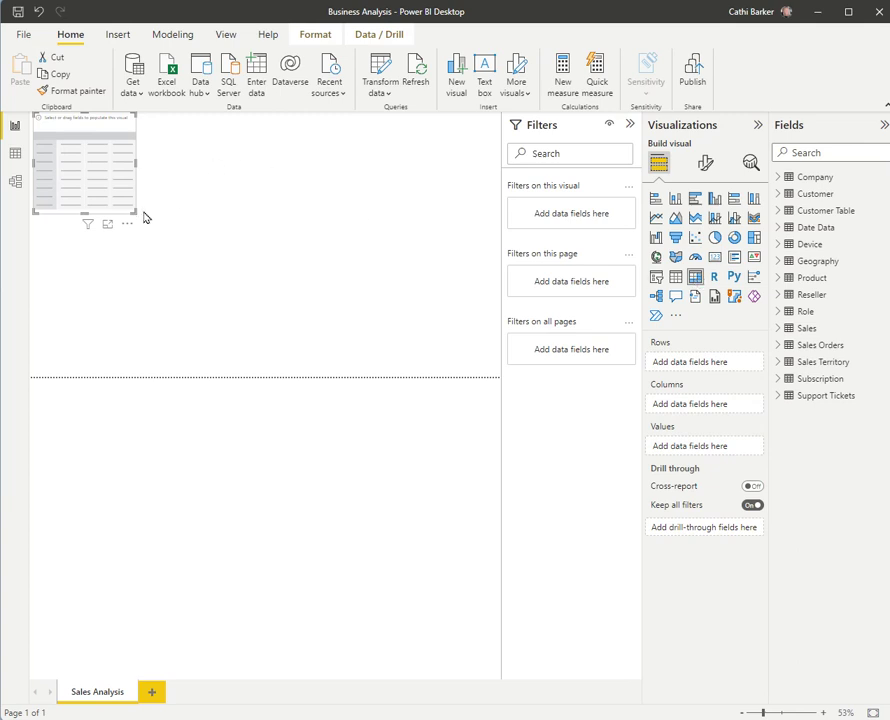
drag(131, 211, 306, 392)
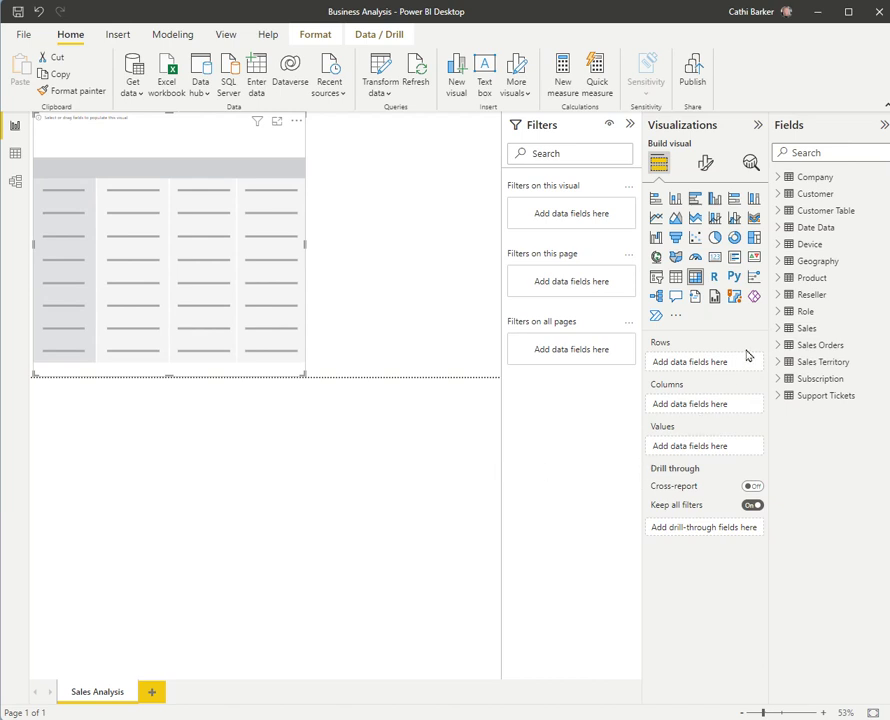
click(780, 296)
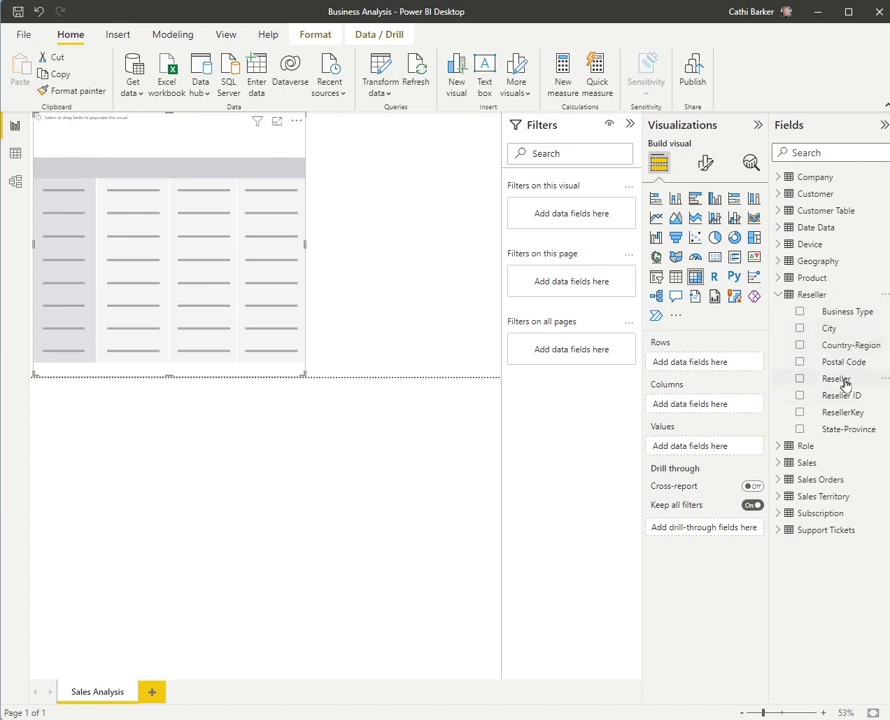
drag(844, 383, 715, 366)
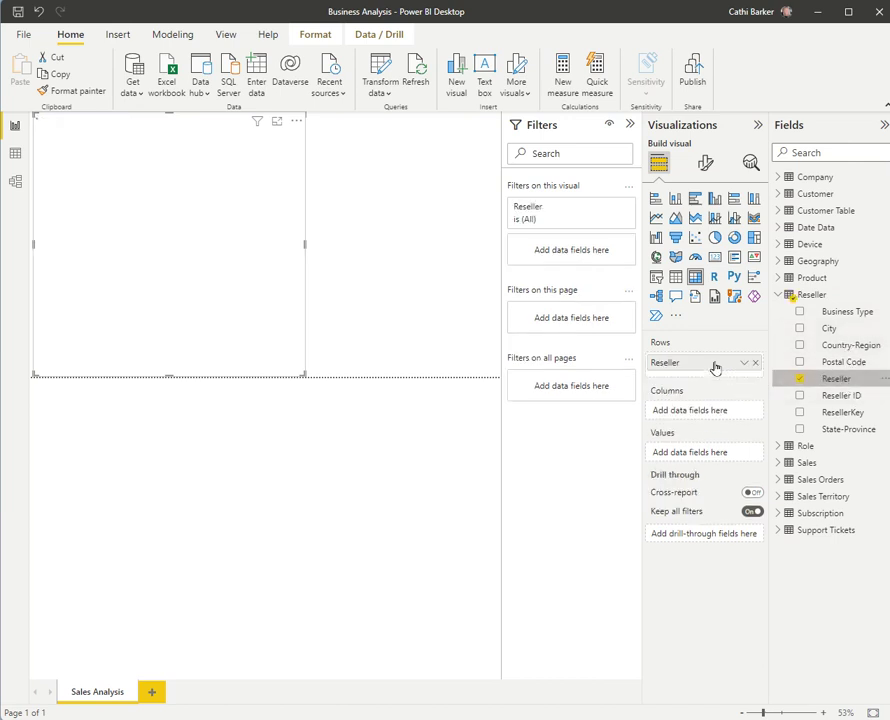
click(779, 296)
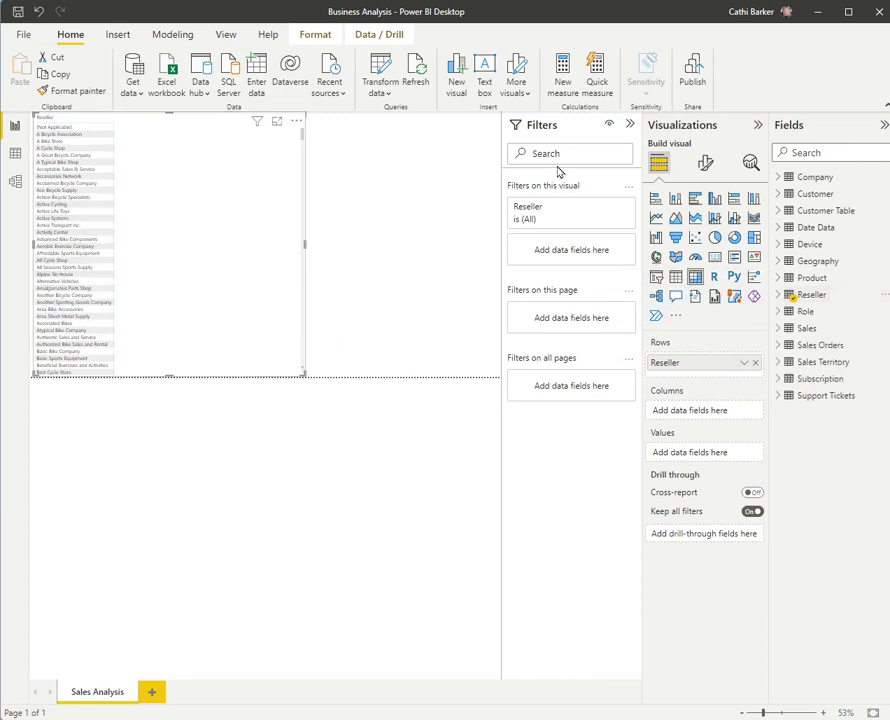
click(630, 124)
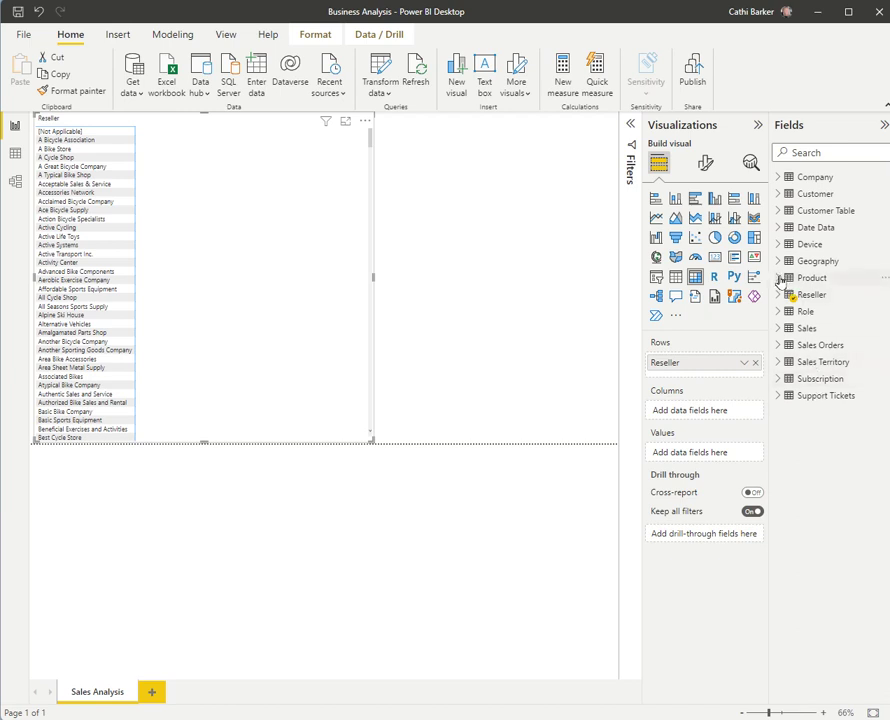
Step: Add the product Category field as matrix columns and Sales Amount as its values, widening the visual to fit
click(780, 278)
drag(842, 299, 727, 413)
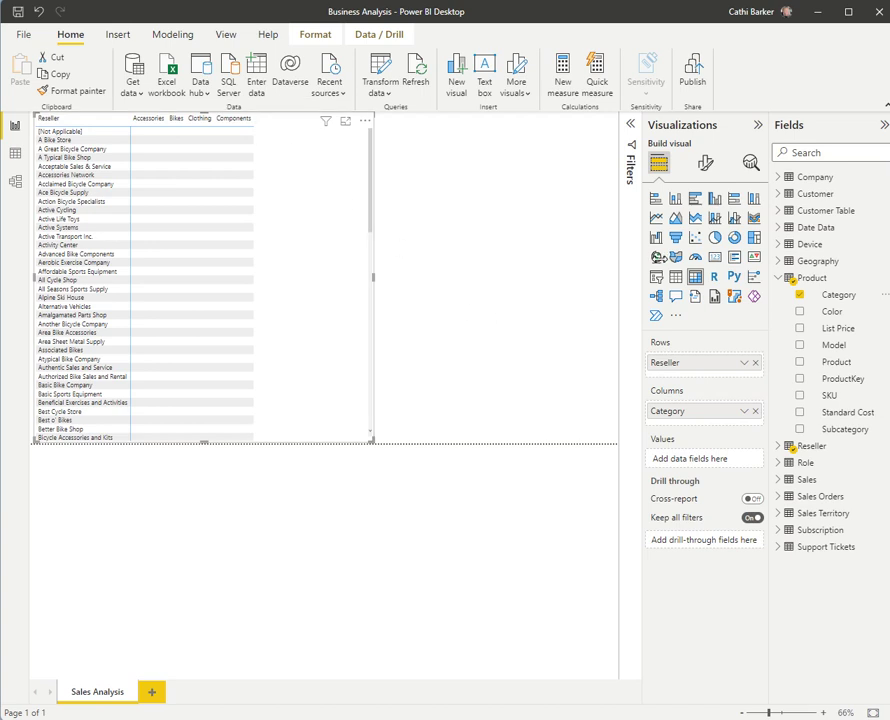
click(779, 278)
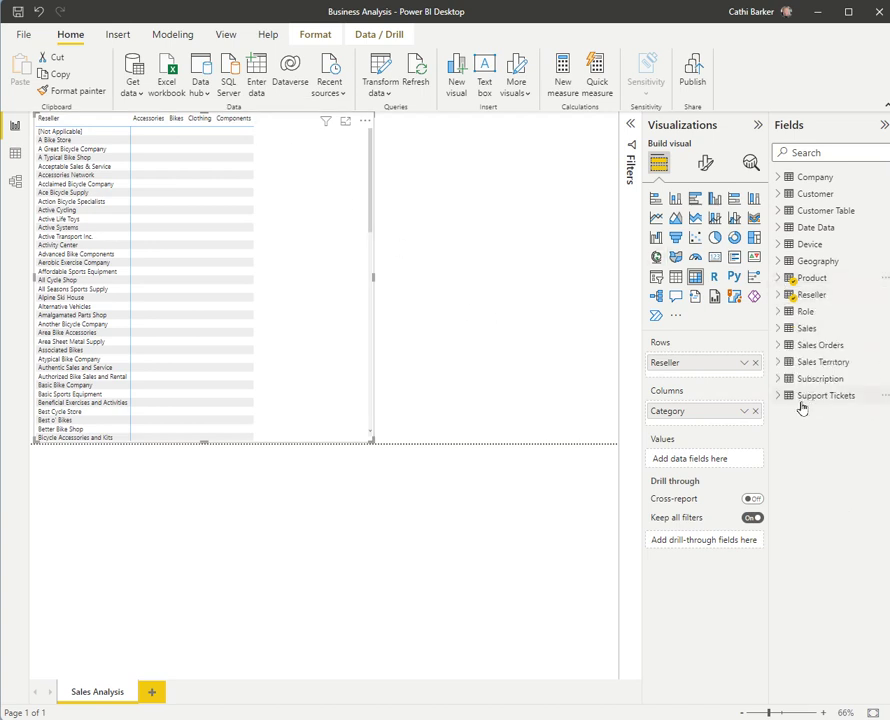
click(778, 329)
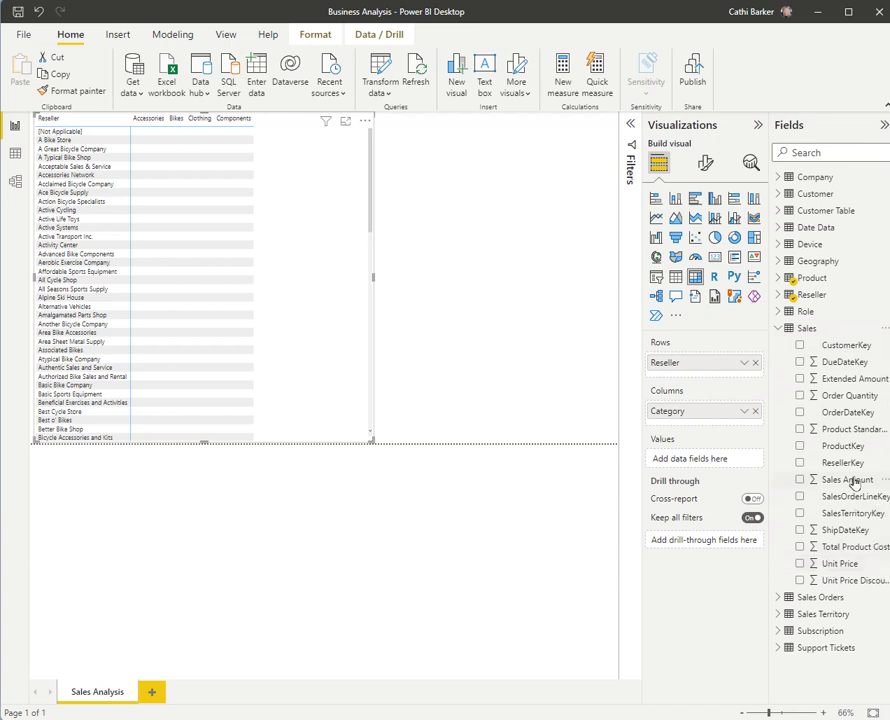
drag(852, 479, 718, 458)
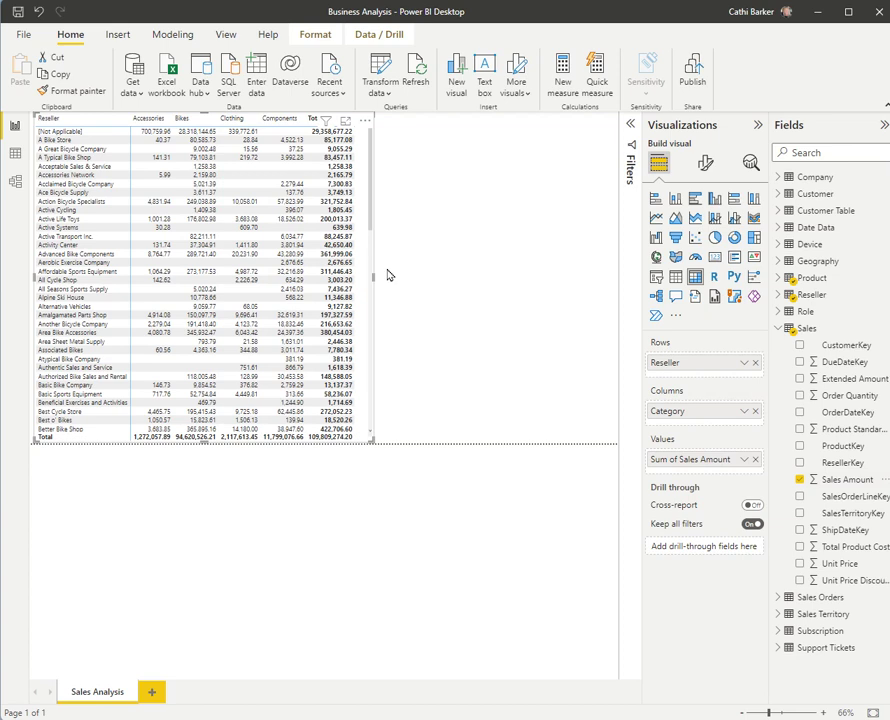
drag(373, 275, 423, 282)
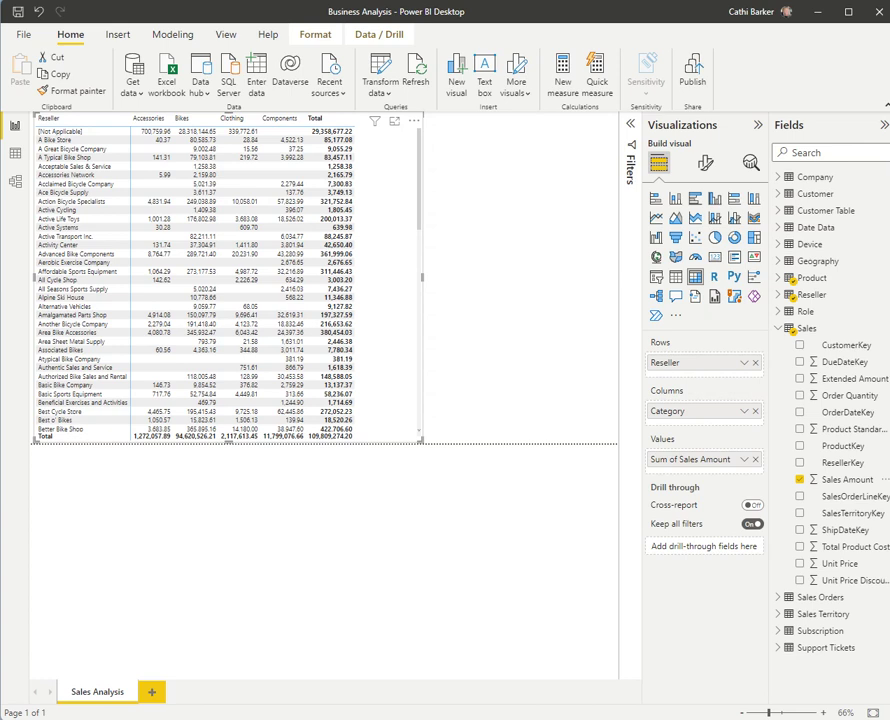
Step: Set up a quick measure from the matrix's Sales Amount value using Average per category, with Average of Sales Amount as base value
click(743, 460)
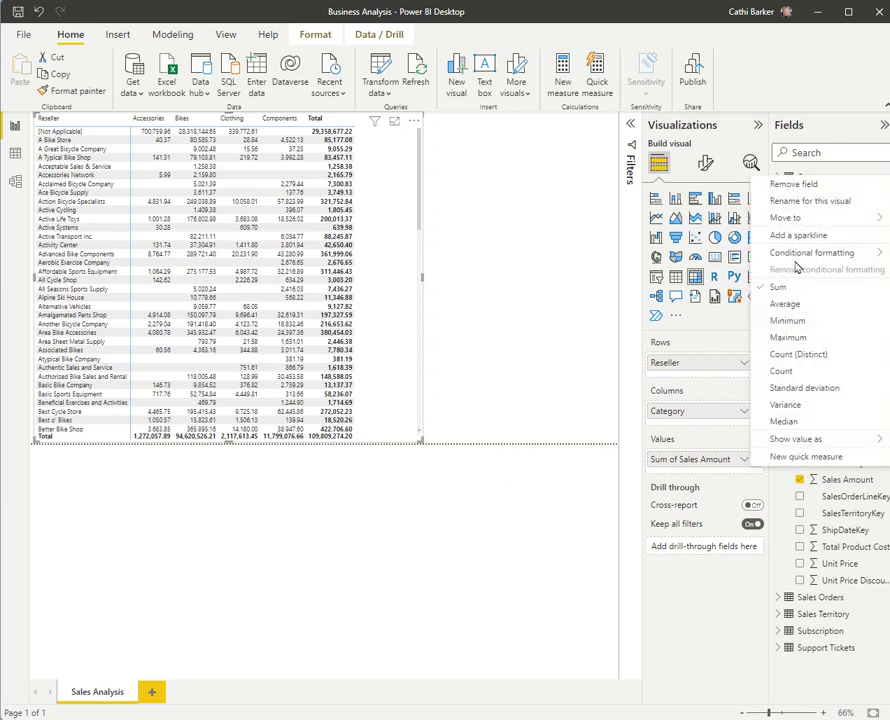
click(793, 458)
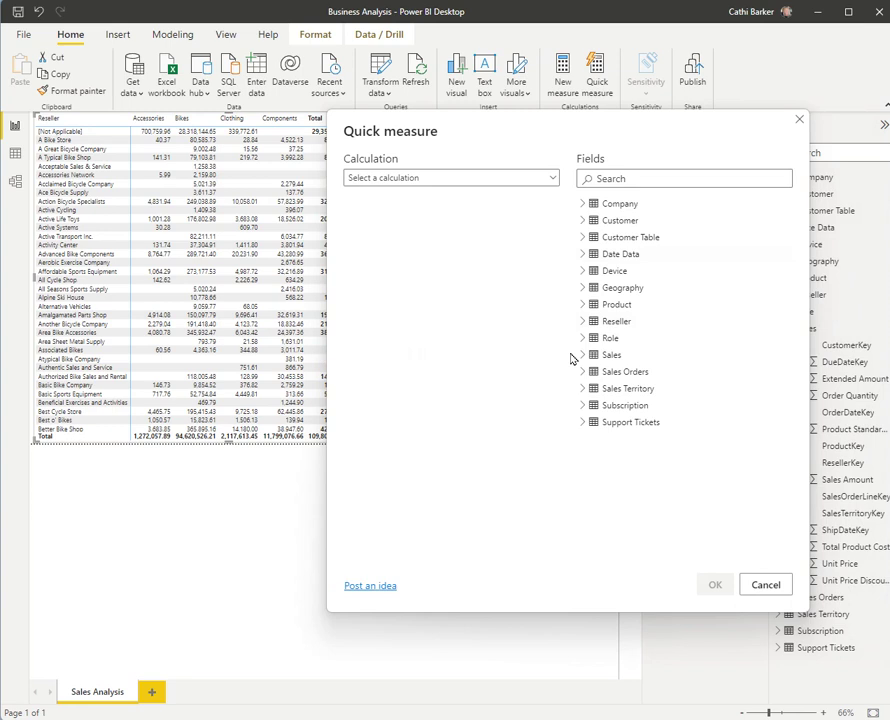
click(553, 178)
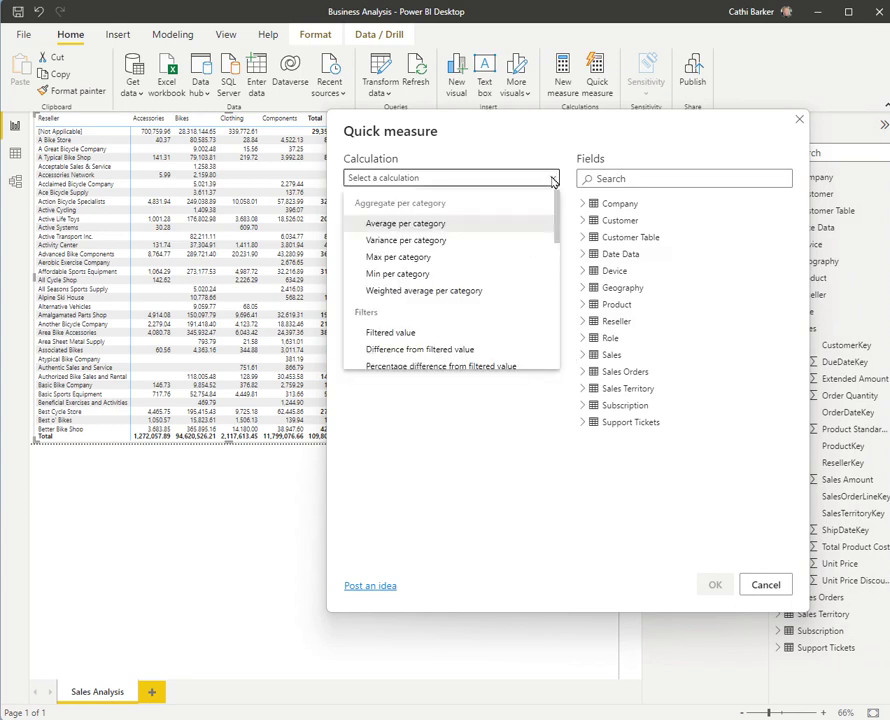
click(498, 231)
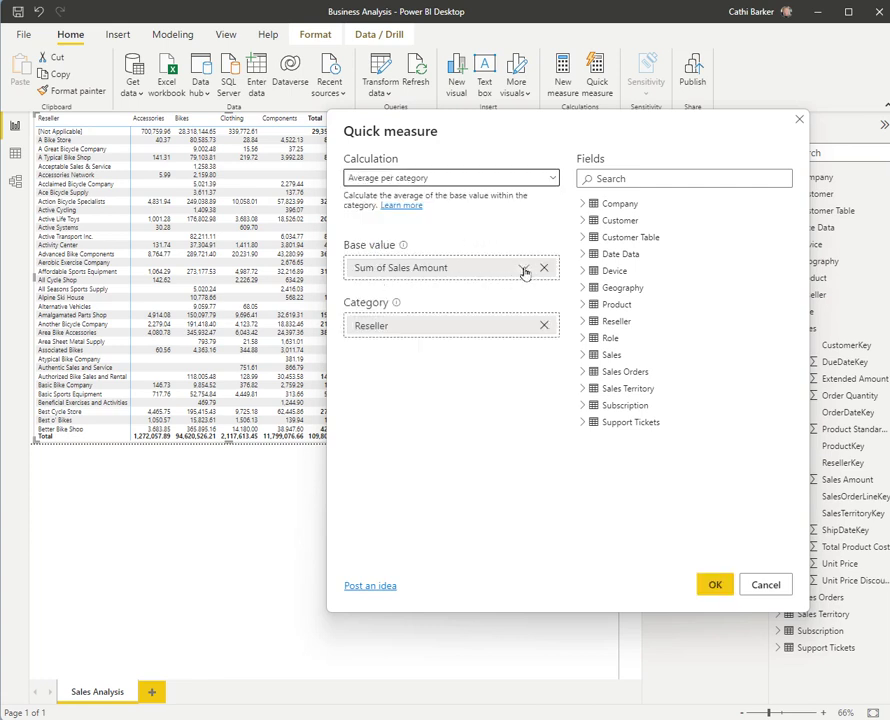
click(524, 270)
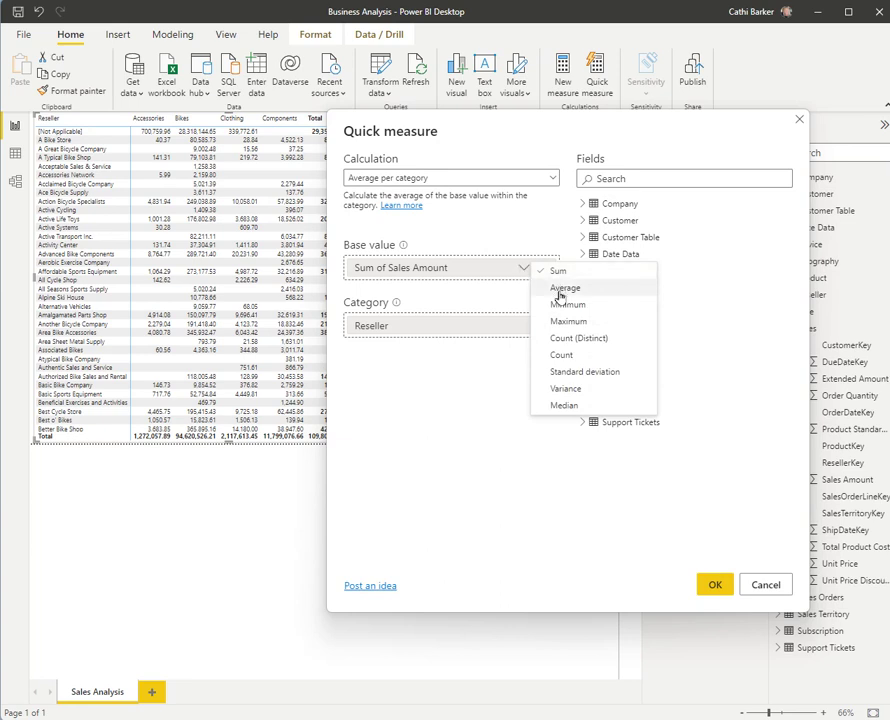
click(563, 289)
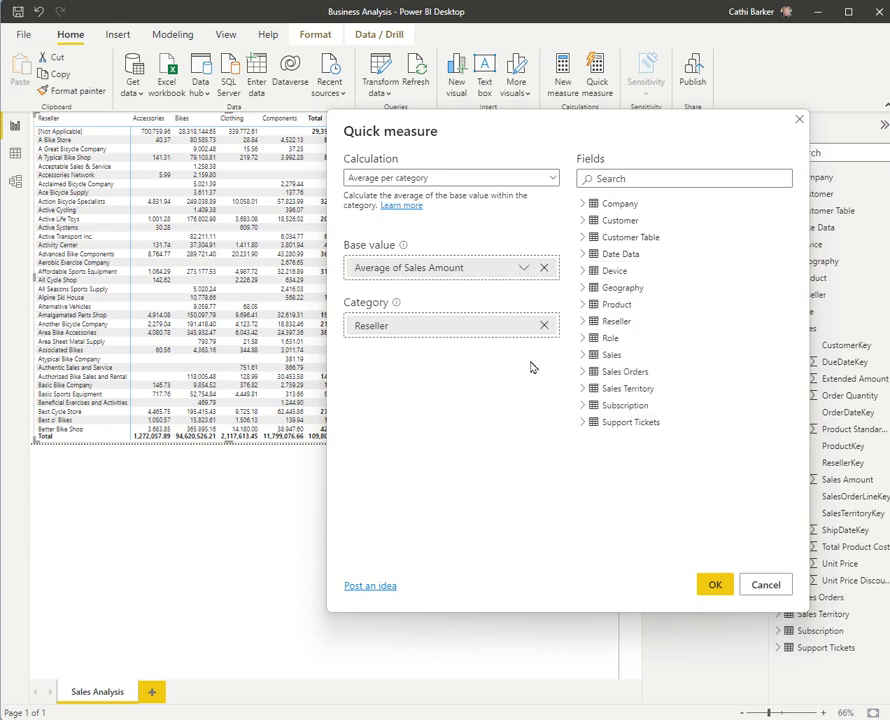
Step: Replace Reseller with the product Category field as the quick measure's category and create the measure
click(583, 304)
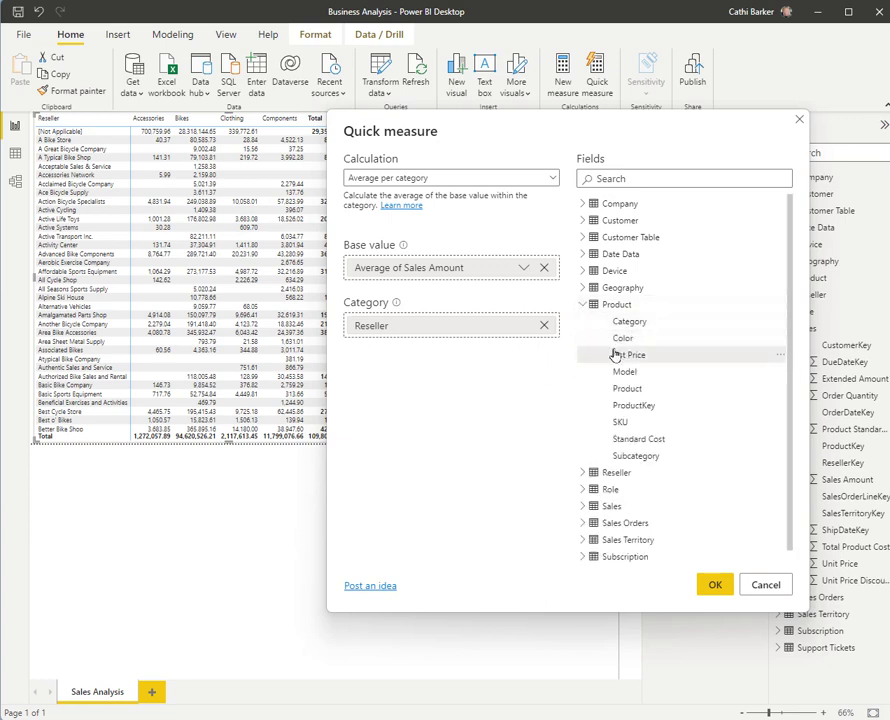
drag(636, 322, 471, 334)
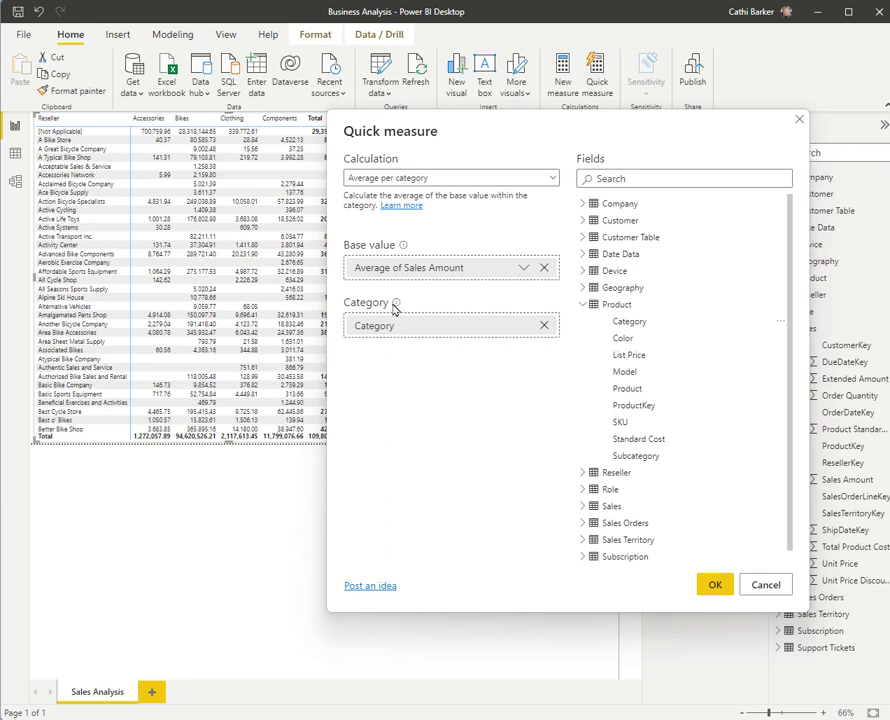
click(715, 587)
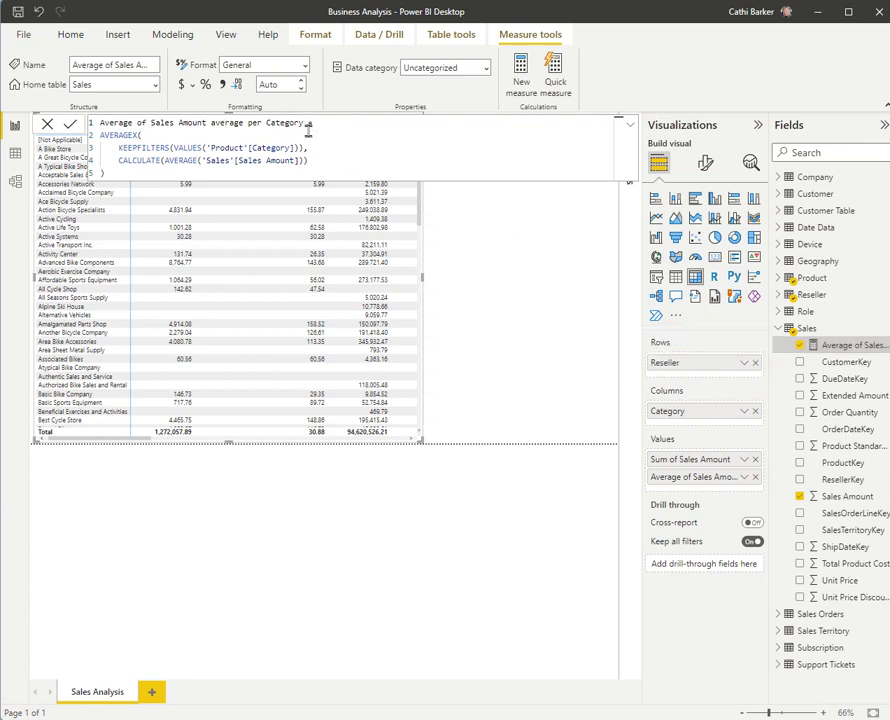
Step: Rename the new measure in the Sales table as Average Sales
right_click(769, 349)
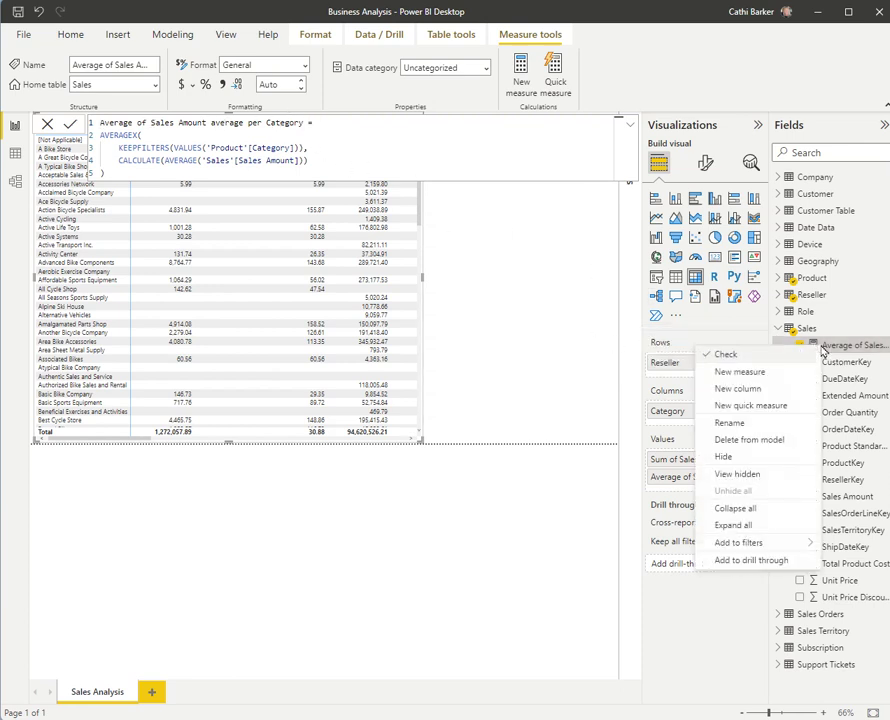
click(741, 428)
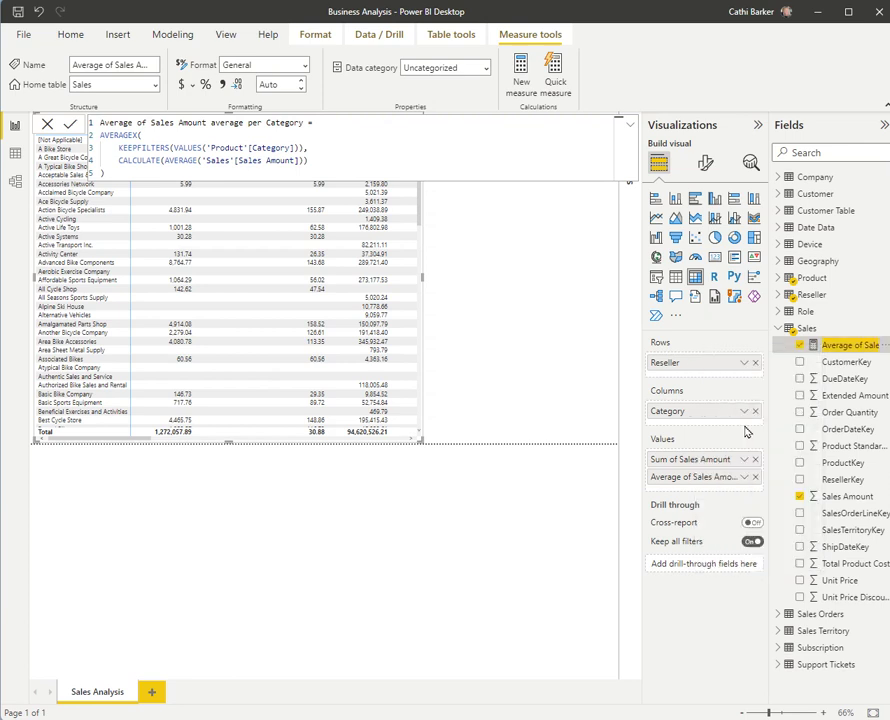
text(Average)
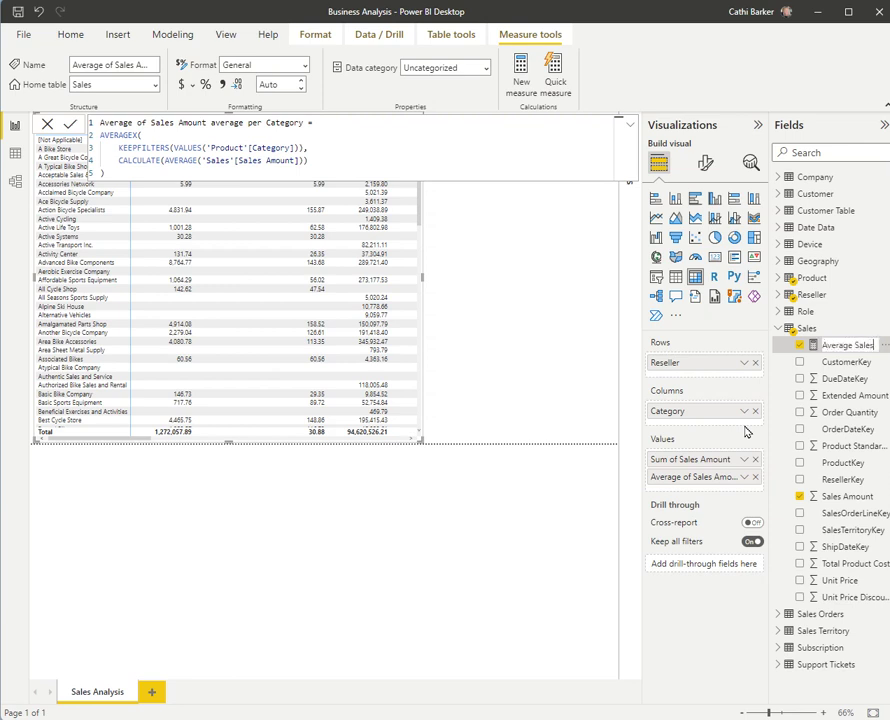
key(Return)
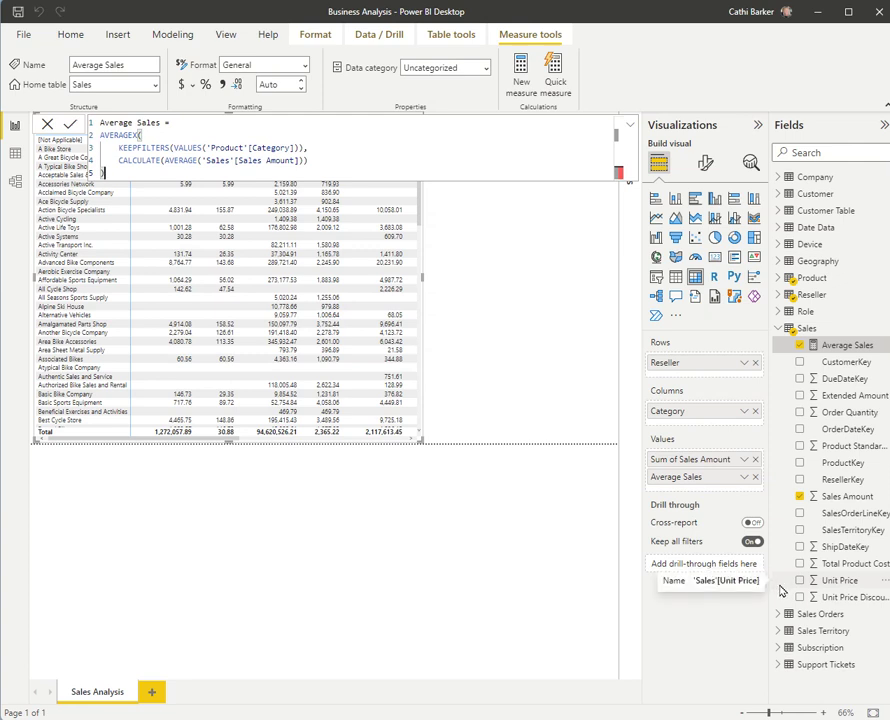
Step: Collapse the measure's formula editor to a single line and save the report
click(630, 128)
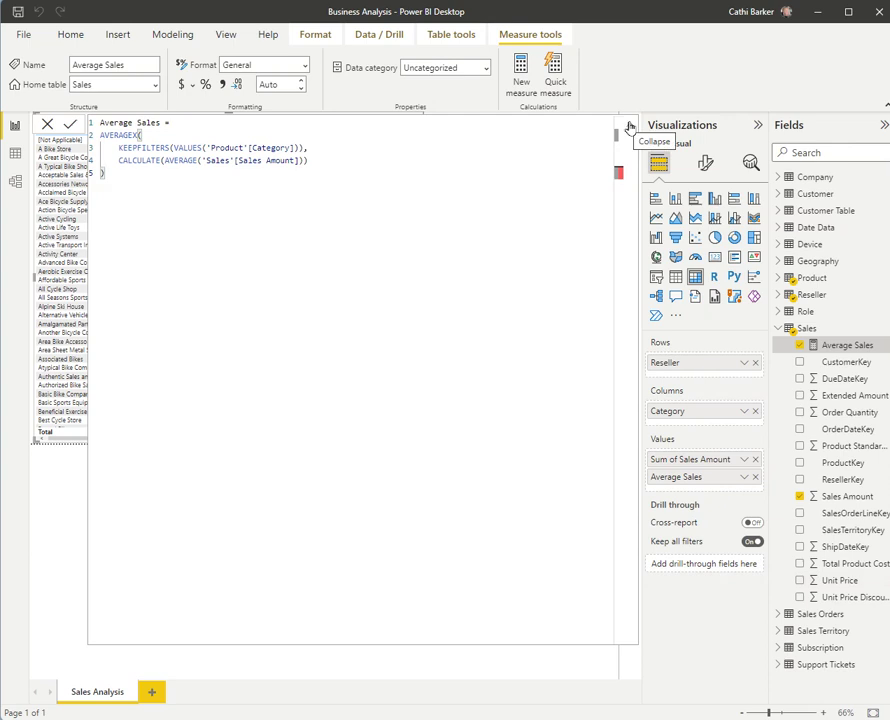
click(630, 128)
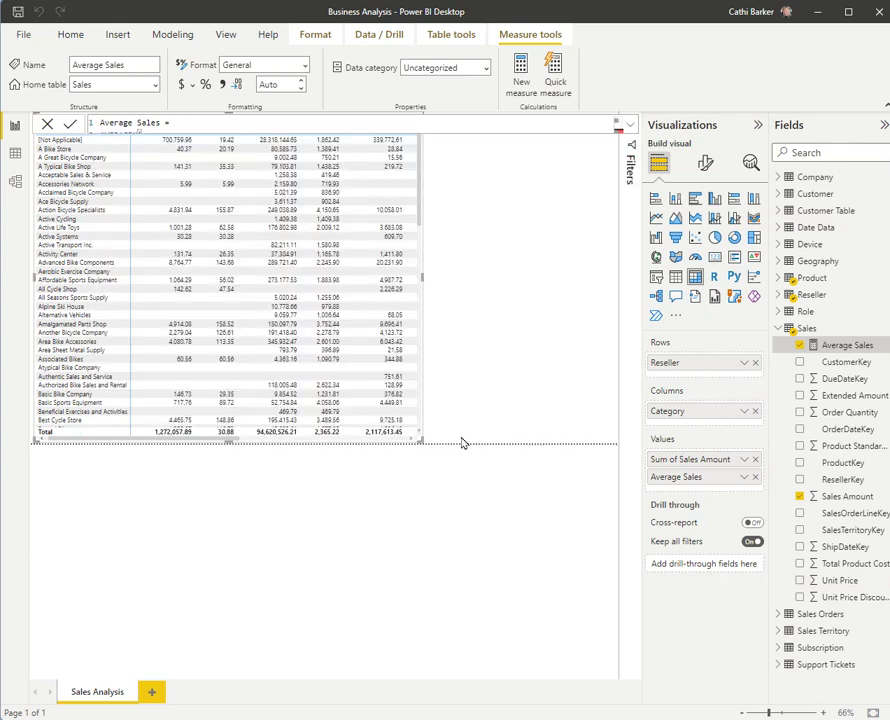
click(16, 11)
Step: Leave the formula editor and widen the matrix visual to the full width of the page
click(515, 298)
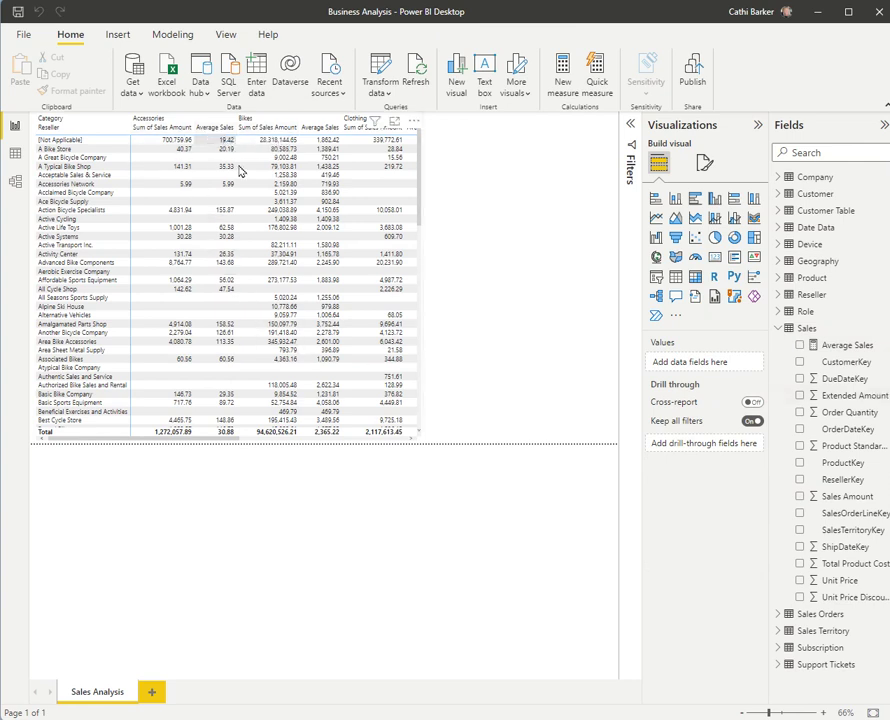
click(95, 124)
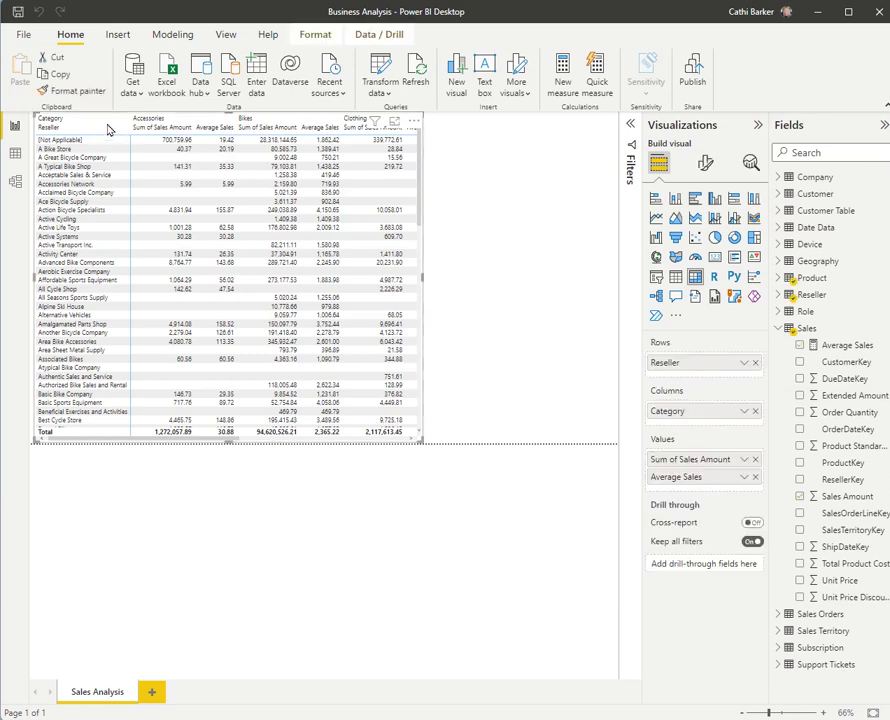
drag(423, 277, 617, 285)
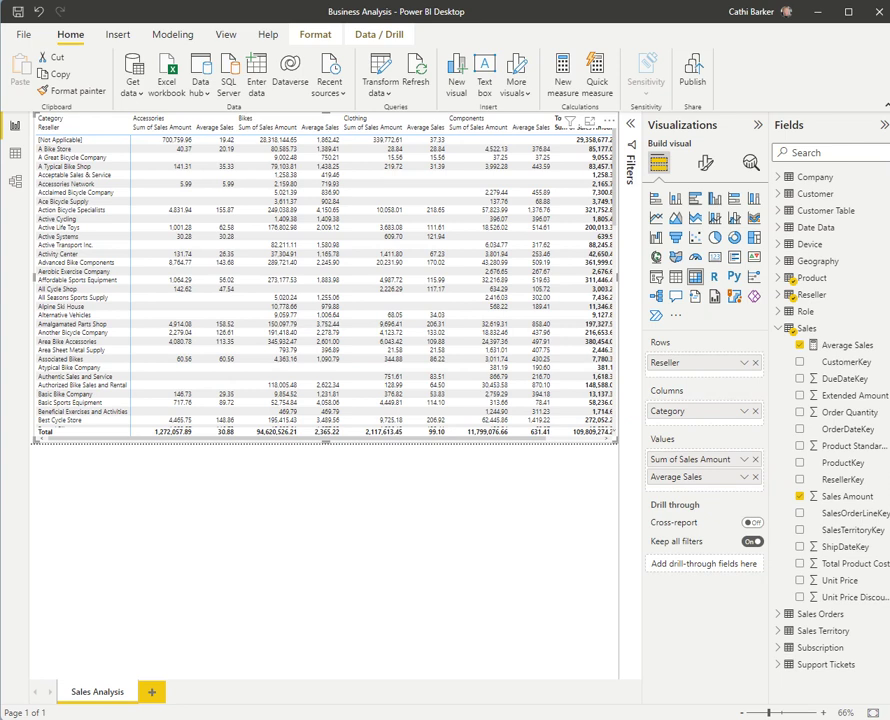
Step: Start a new quick measure based on the Sales Amount field and choose the Star rating calculation
right_click(842, 500)
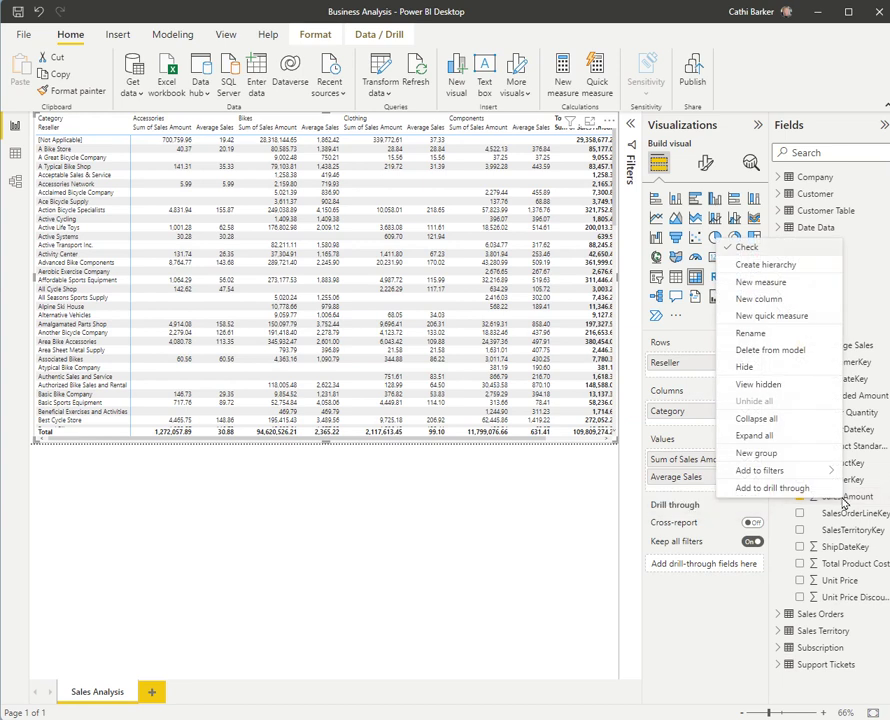
click(789, 320)
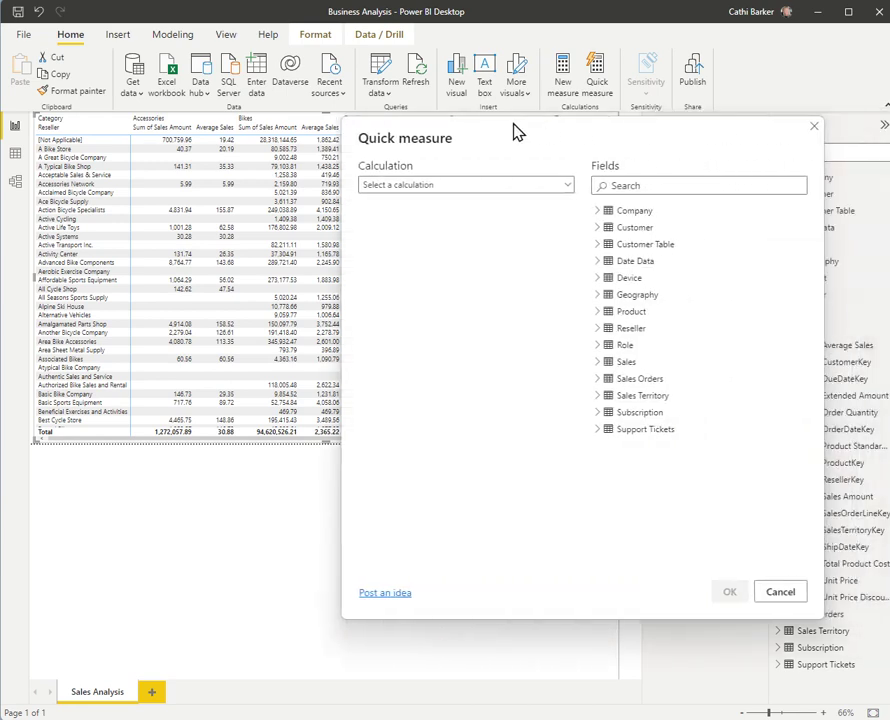
click(517, 186)
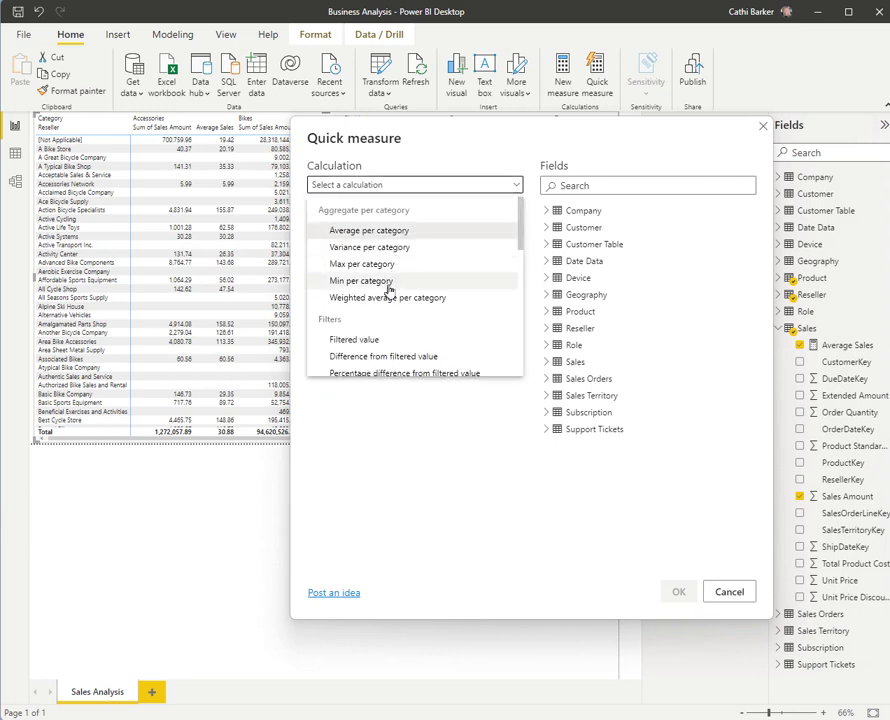
scroll(392, 288, down, 8)
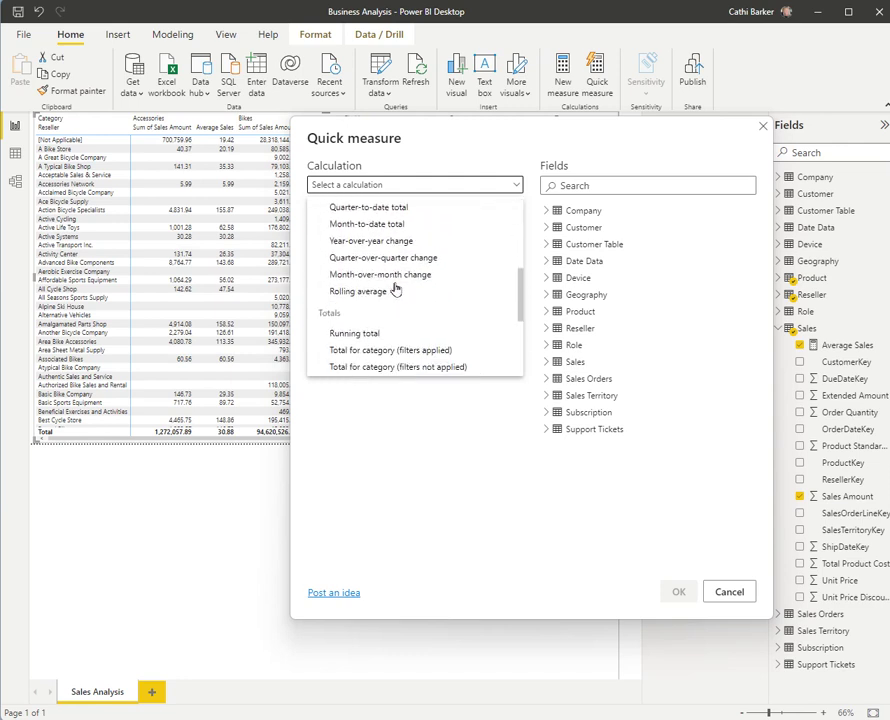
scroll(398, 286, down, 3)
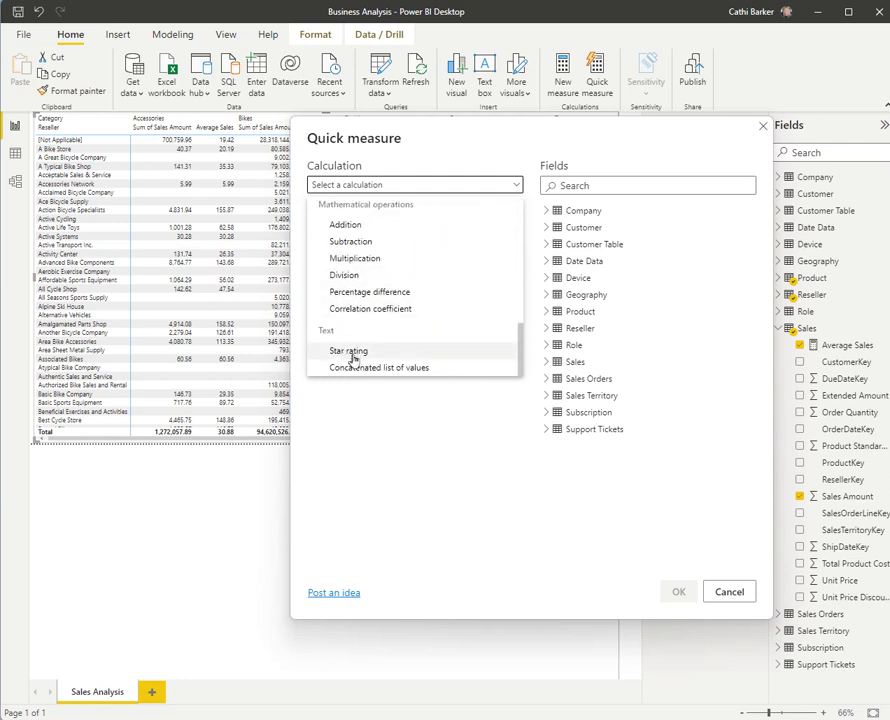
click(349, 352)
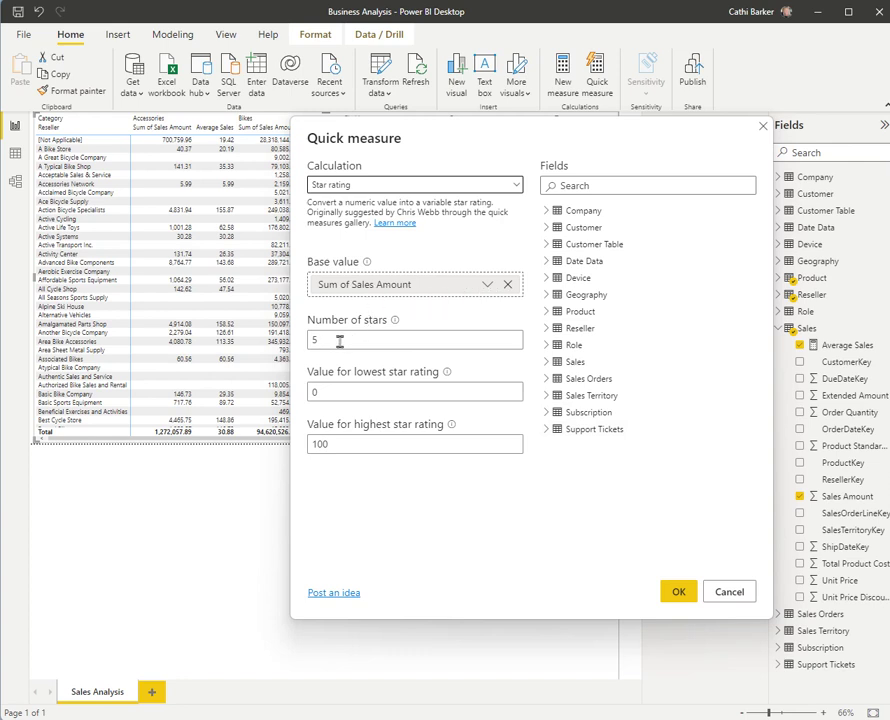
Step: Set the number of stars to 4 and the value for highest star rating to 4000, and create the measure
drag(340, 342, 307, 341)
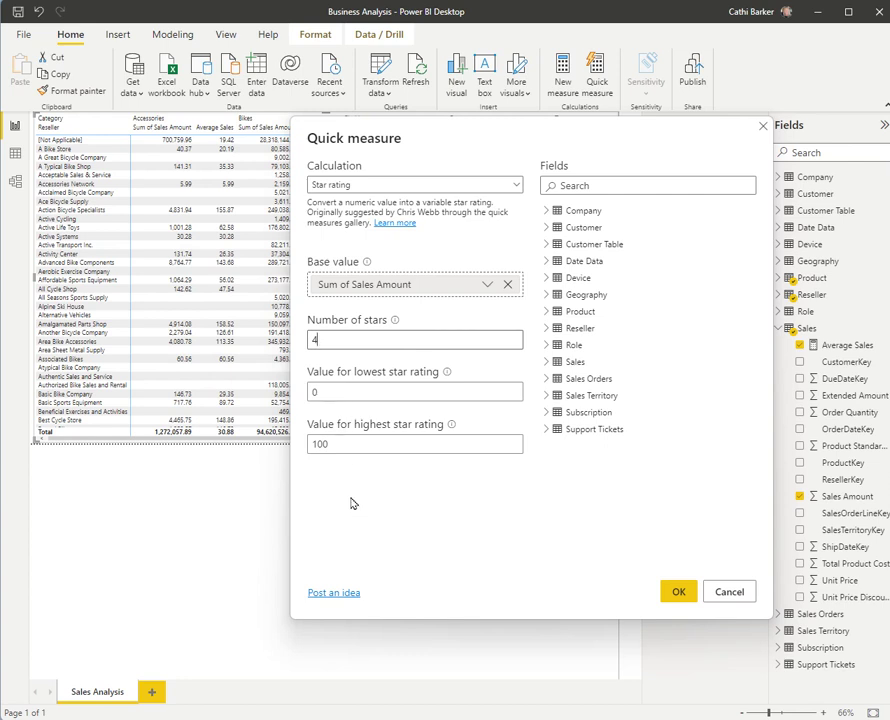
double_click(340, 446)
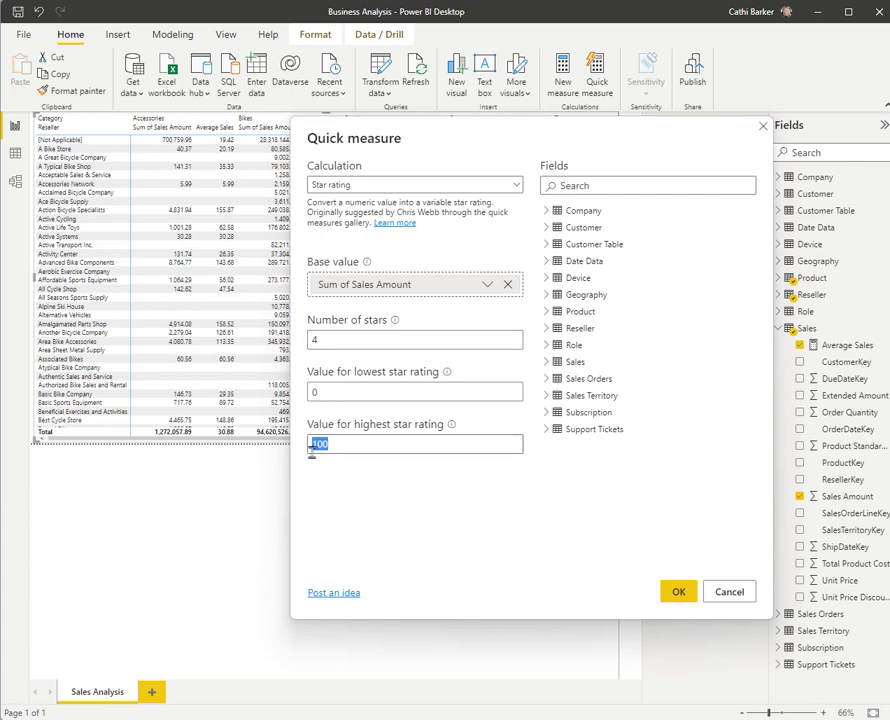
text(4000)
click(680, 594)
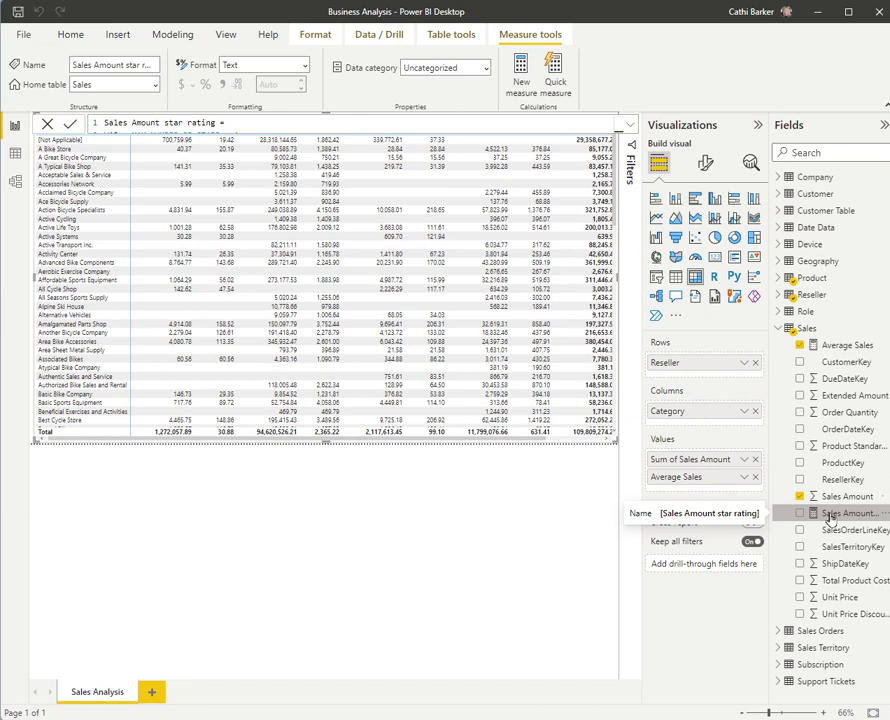
Step: Add the star rating measure to the matrix values between Sum of Sales Amount and Average Sales, and leave the formula editor
drag(829, 517, 746, 476)
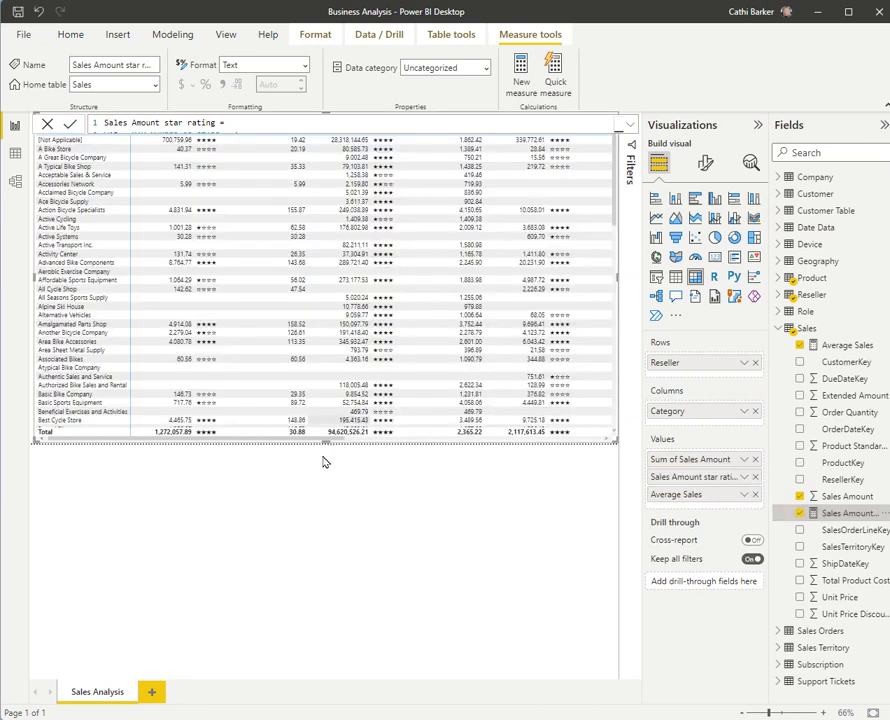
click(310, 496)
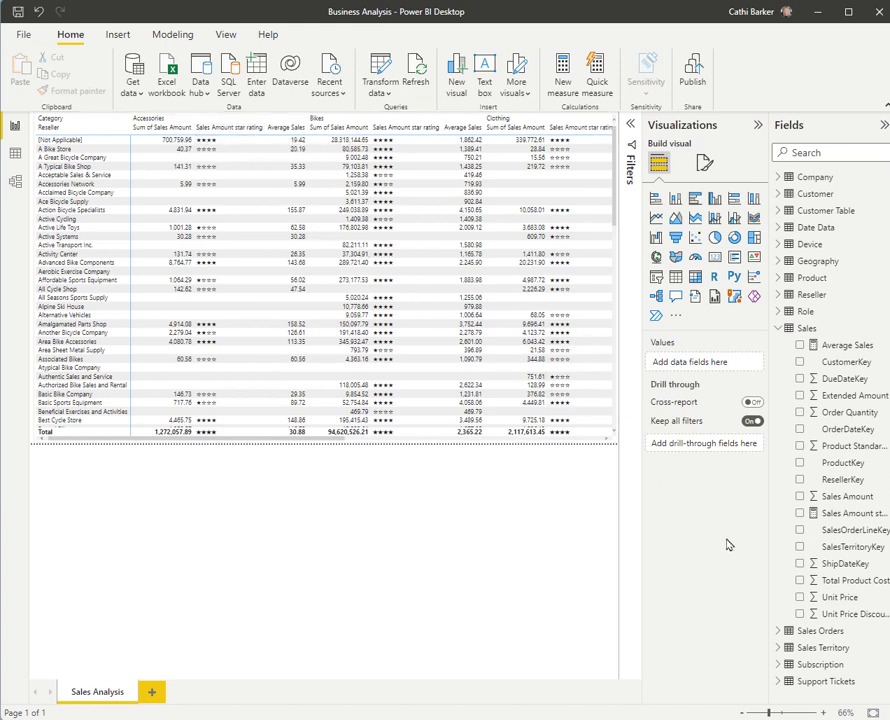
Step: Rename the star rating measure in the Sales table as Sales Rating and leave the formula editor
right_click(852, 516)
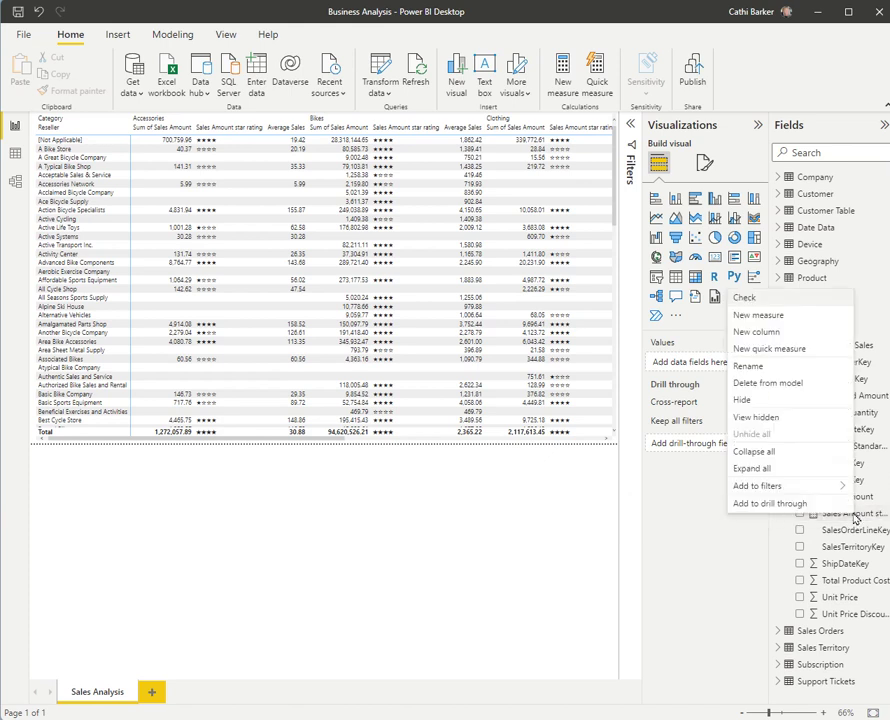
click(766, 367)
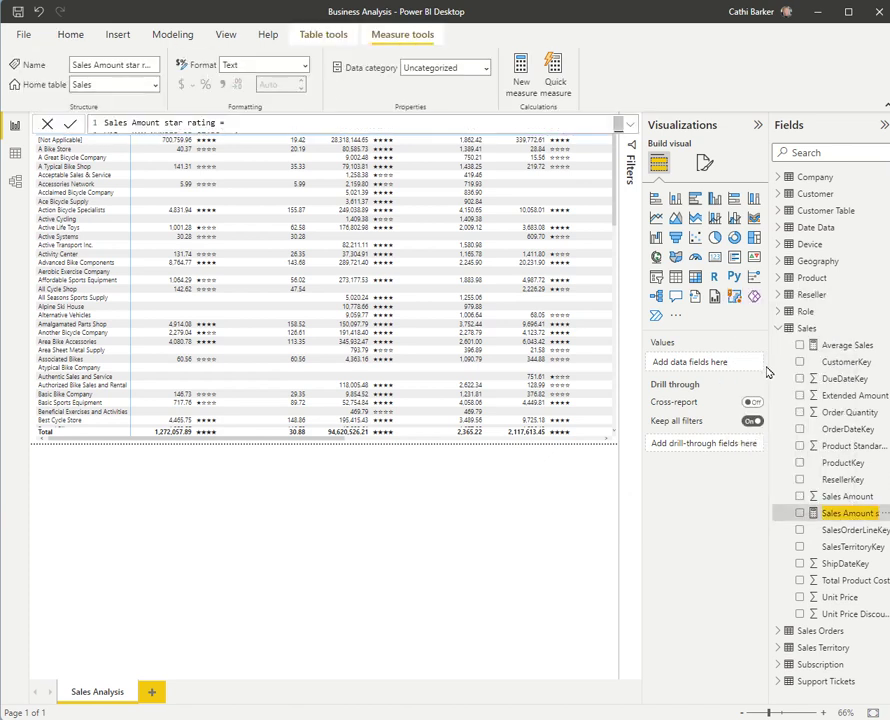
text(Sales Ra)
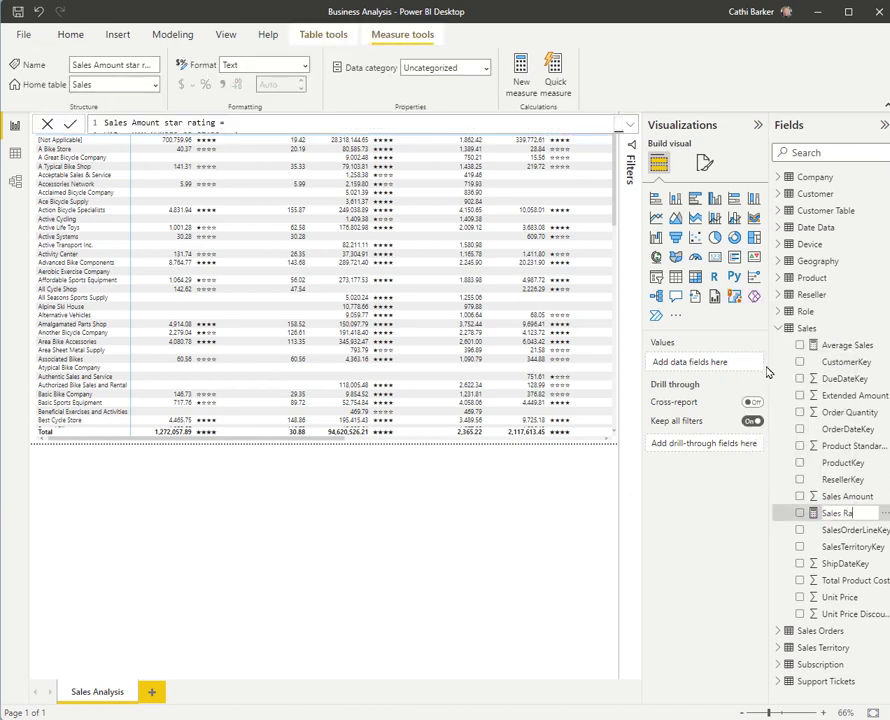
text(ting)
key(Return)
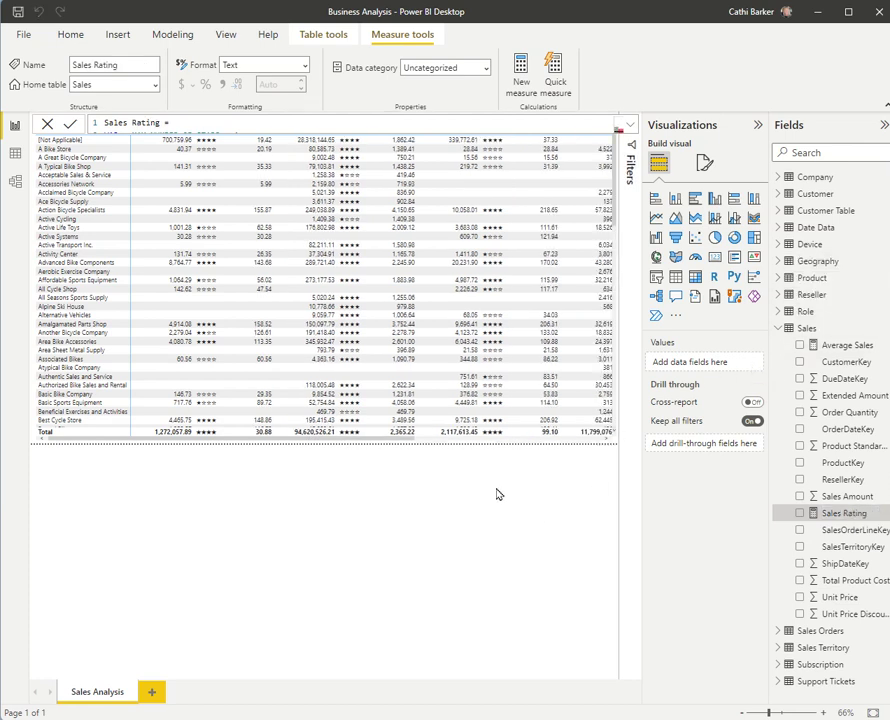
click(610, 463)
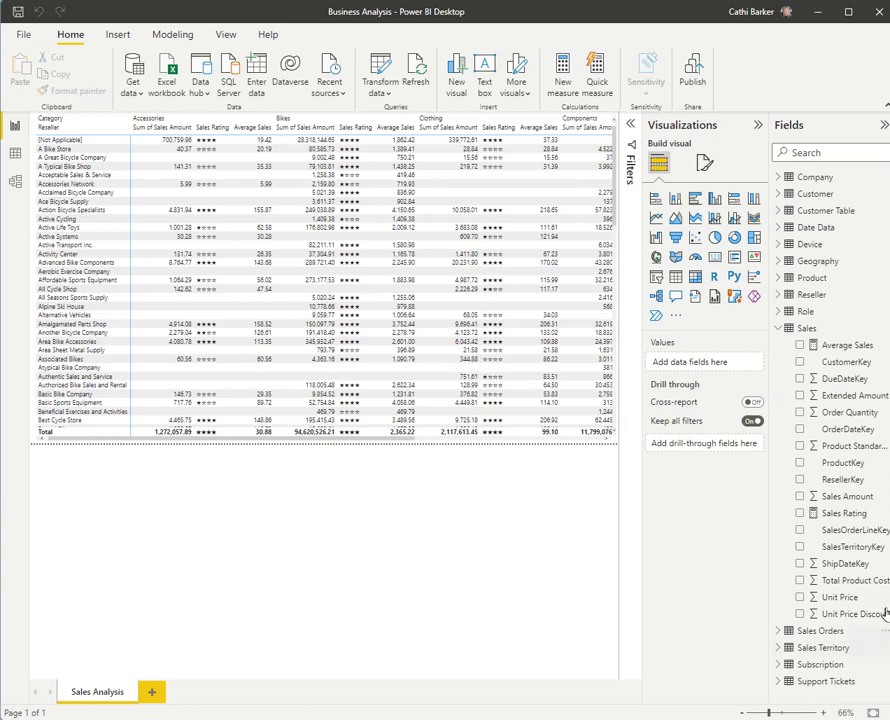
Step: Change the maximum rated value in the Sales Rating formula to 5000, commit it, and collapse and leave the formula editor
click(855, 516)
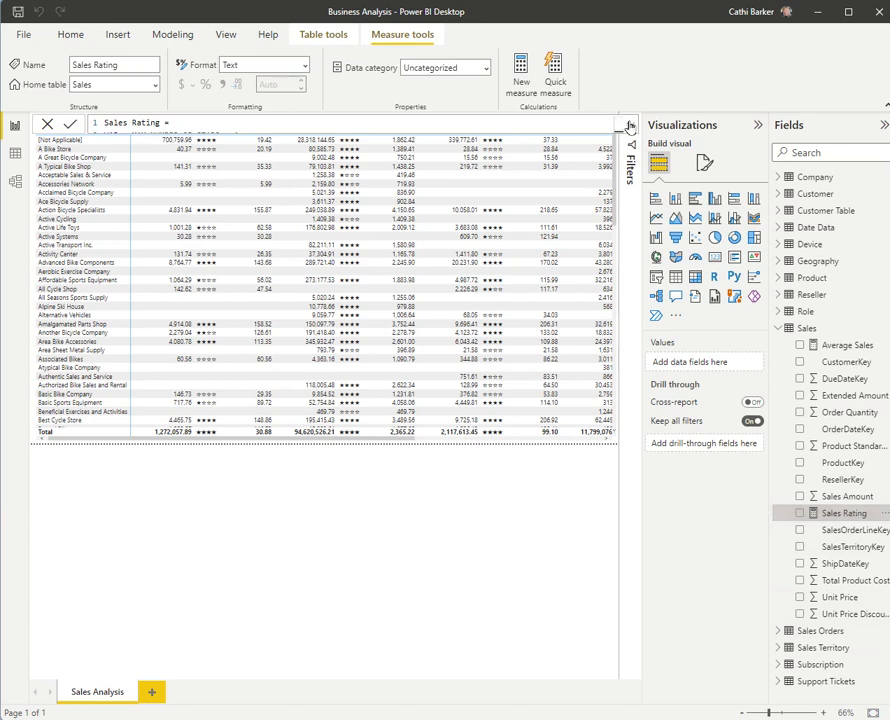
click(630, 125)
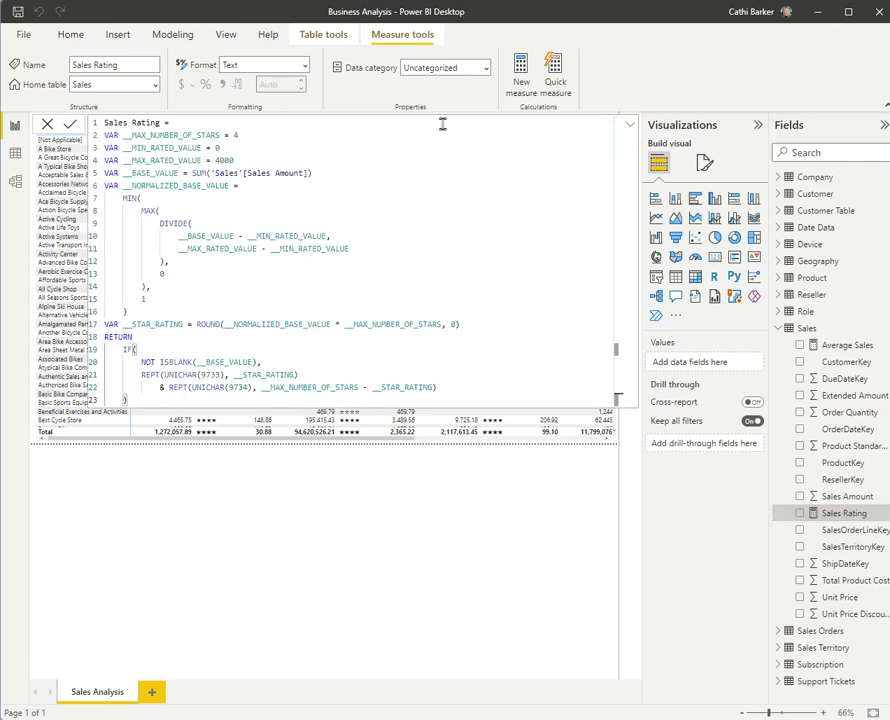
click(225, 160)
text(5)
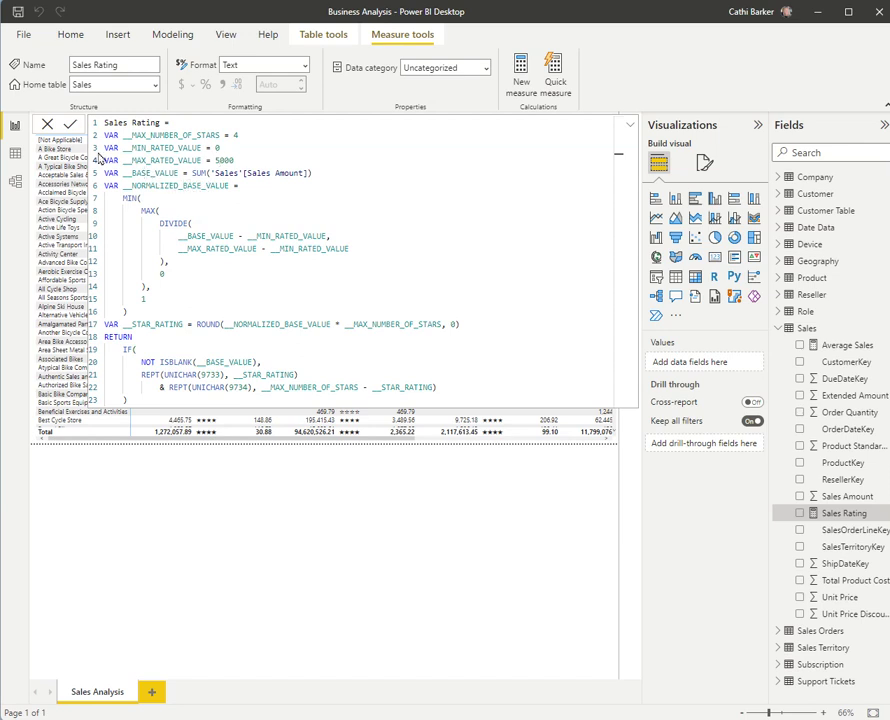
click(73, 127)
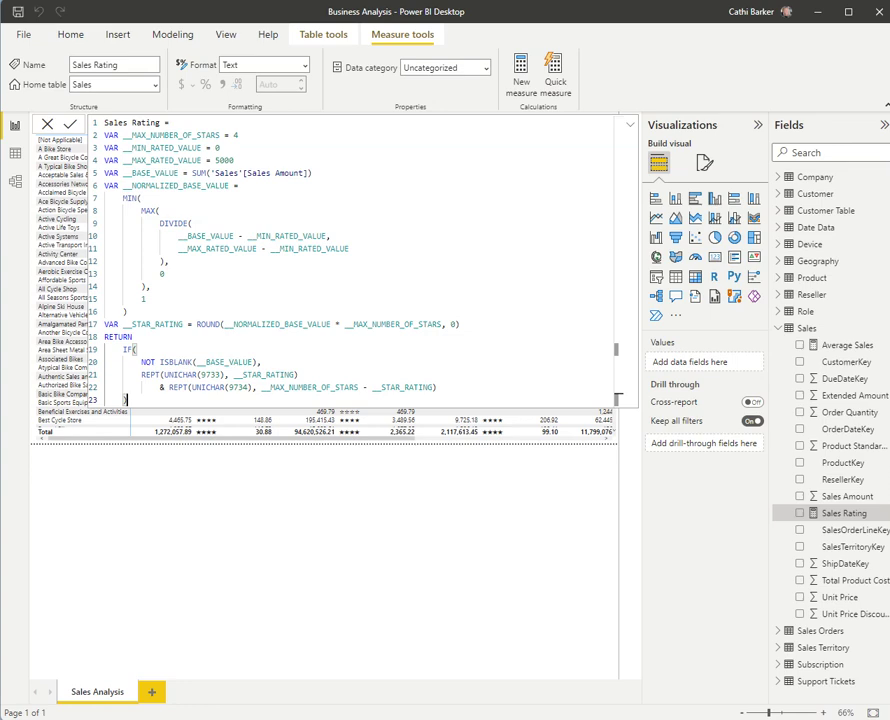
click(630, 125)
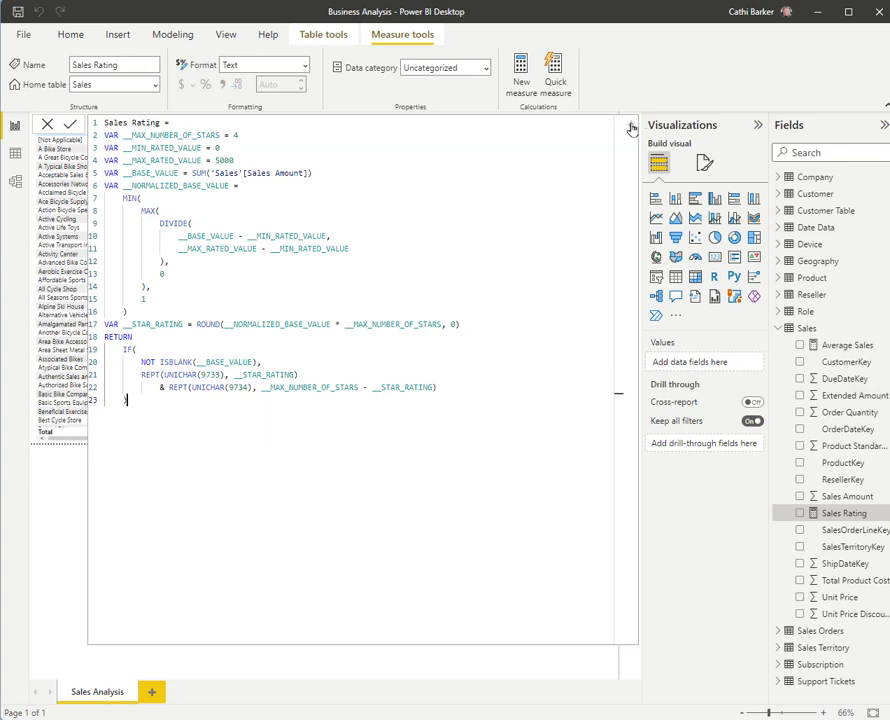
click(630, 125)
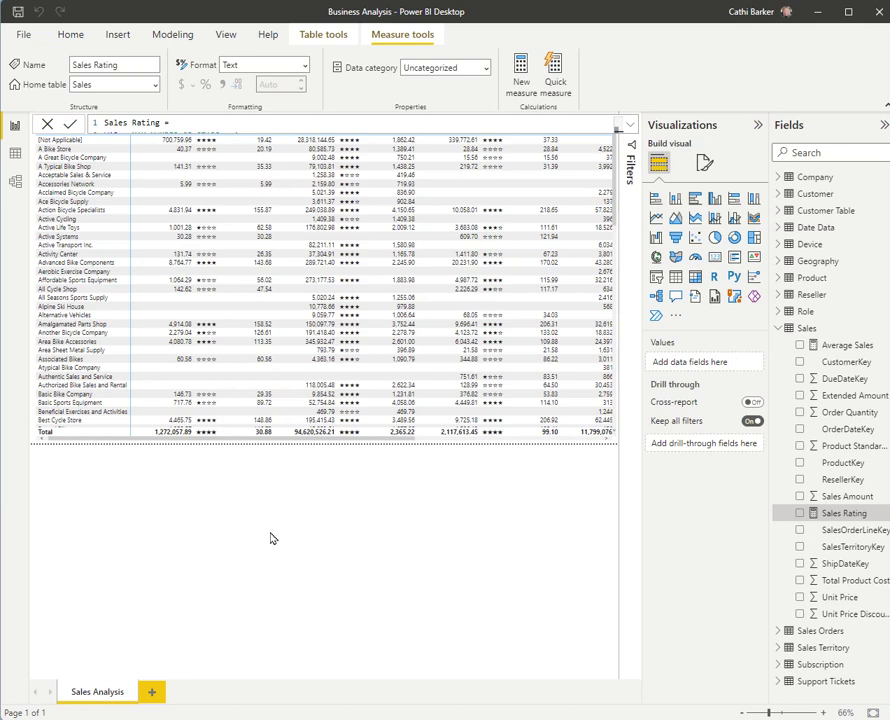
click(549, 462)
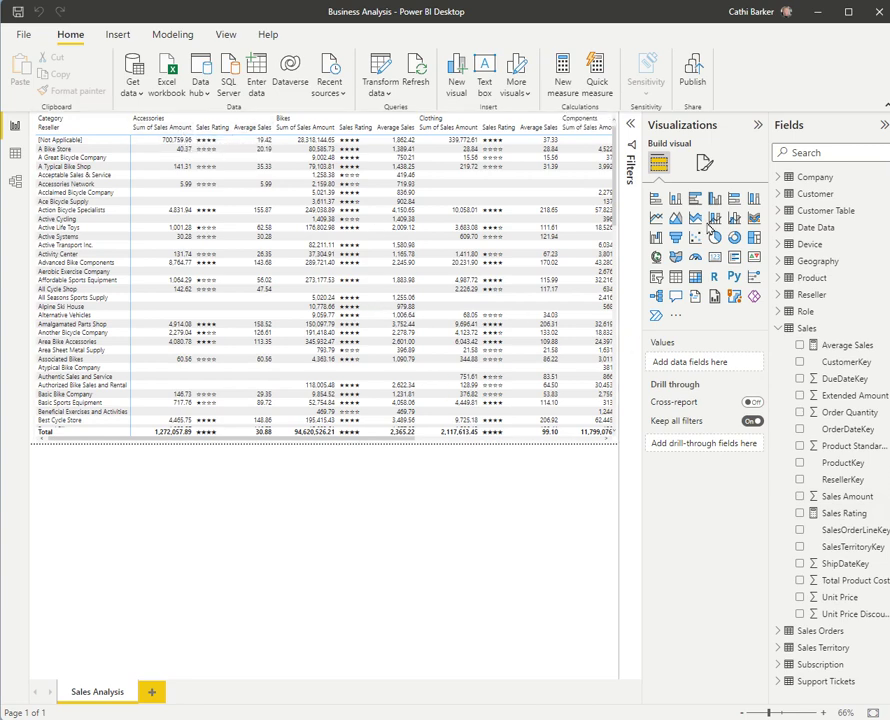
Step: Rename the matrix's Sum of Sales Amount value as Total Sales for this visual only
click(83, 128)
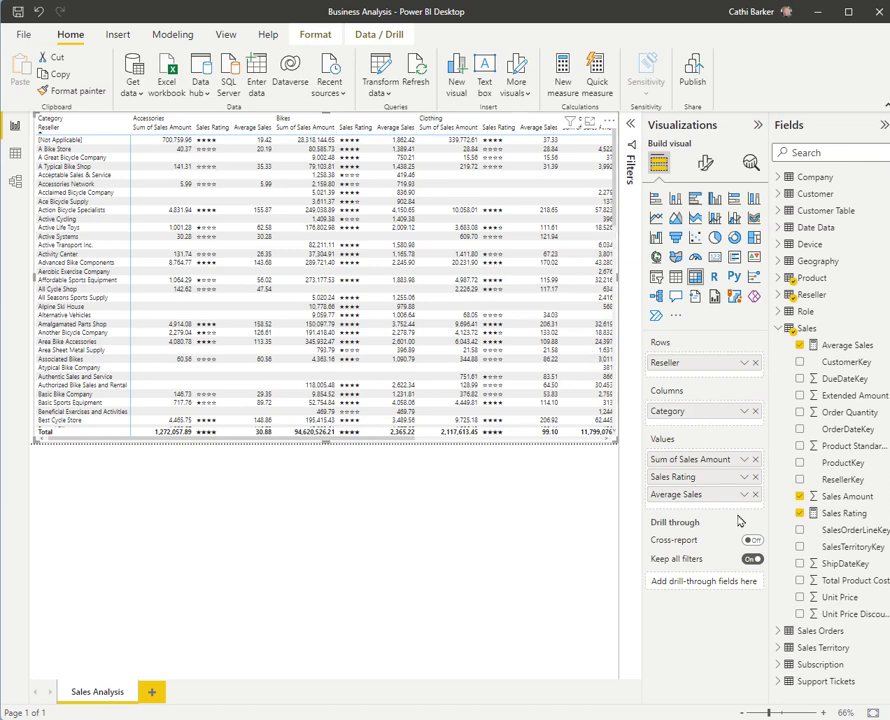
click(744, 459)
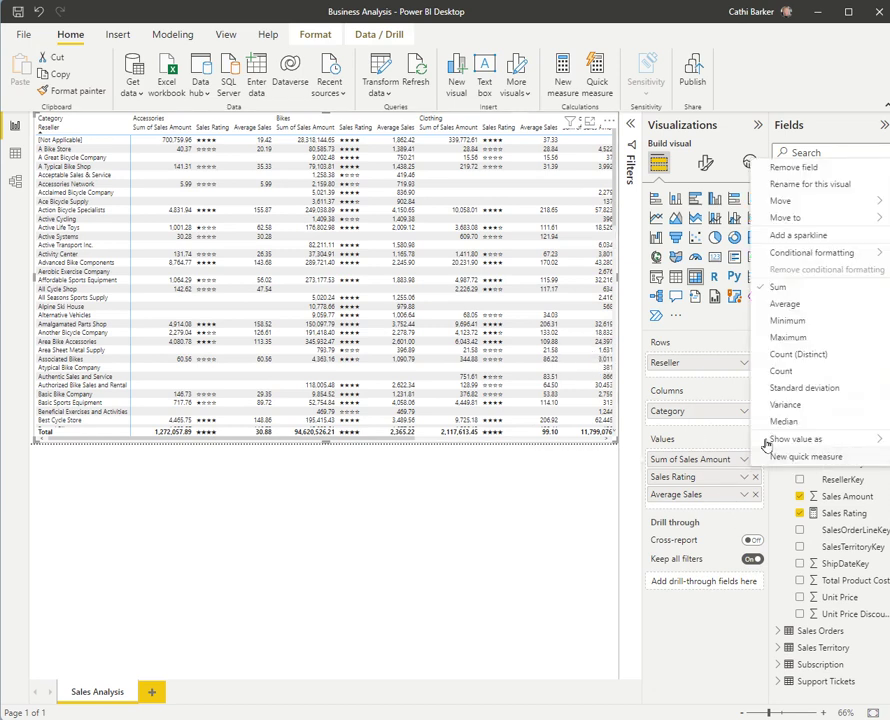
click(806, 184)
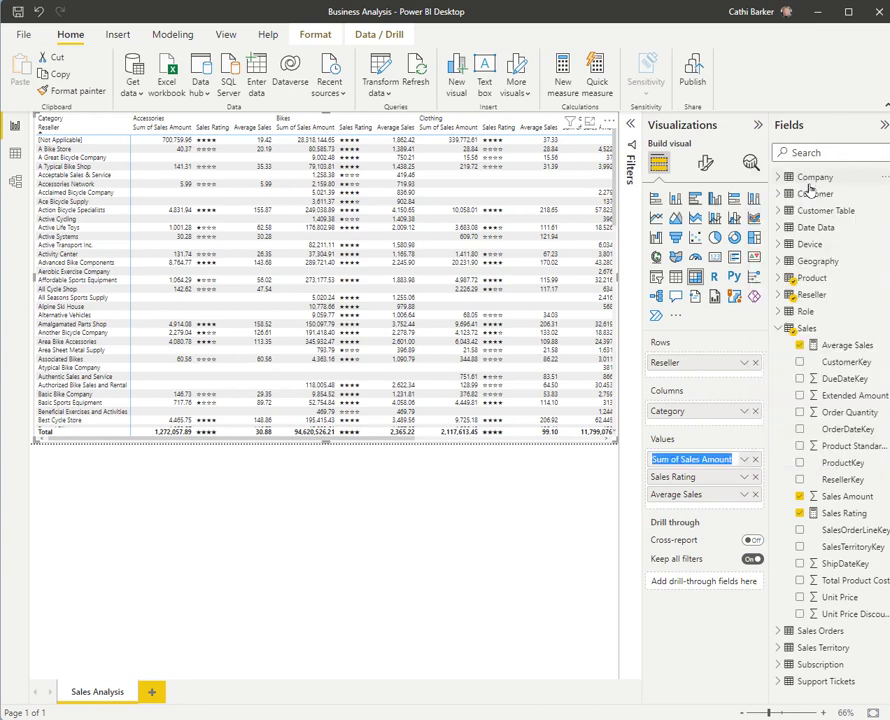
text(Total Sales)
key(Return)
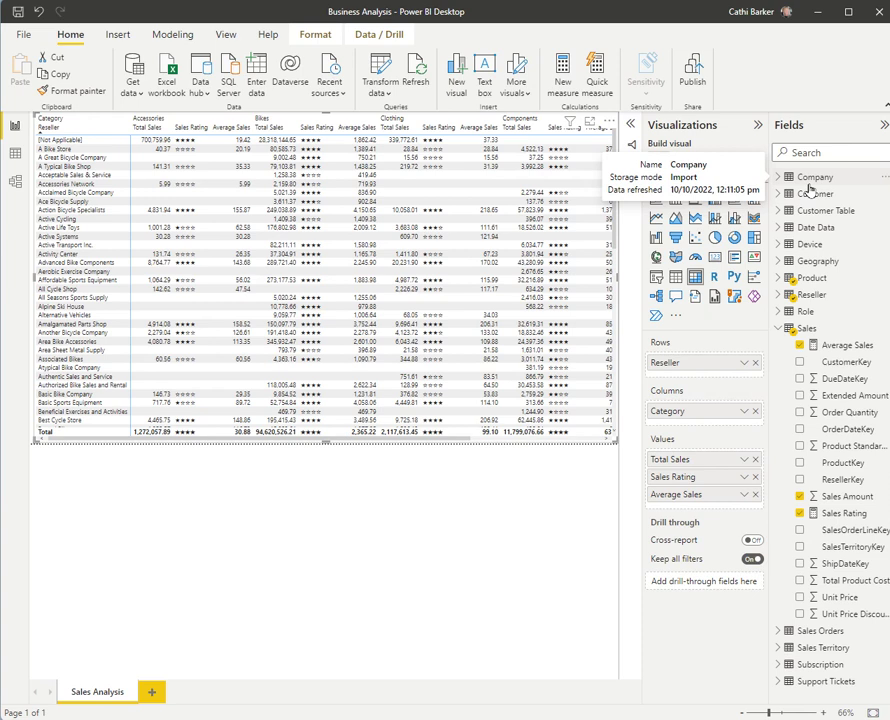